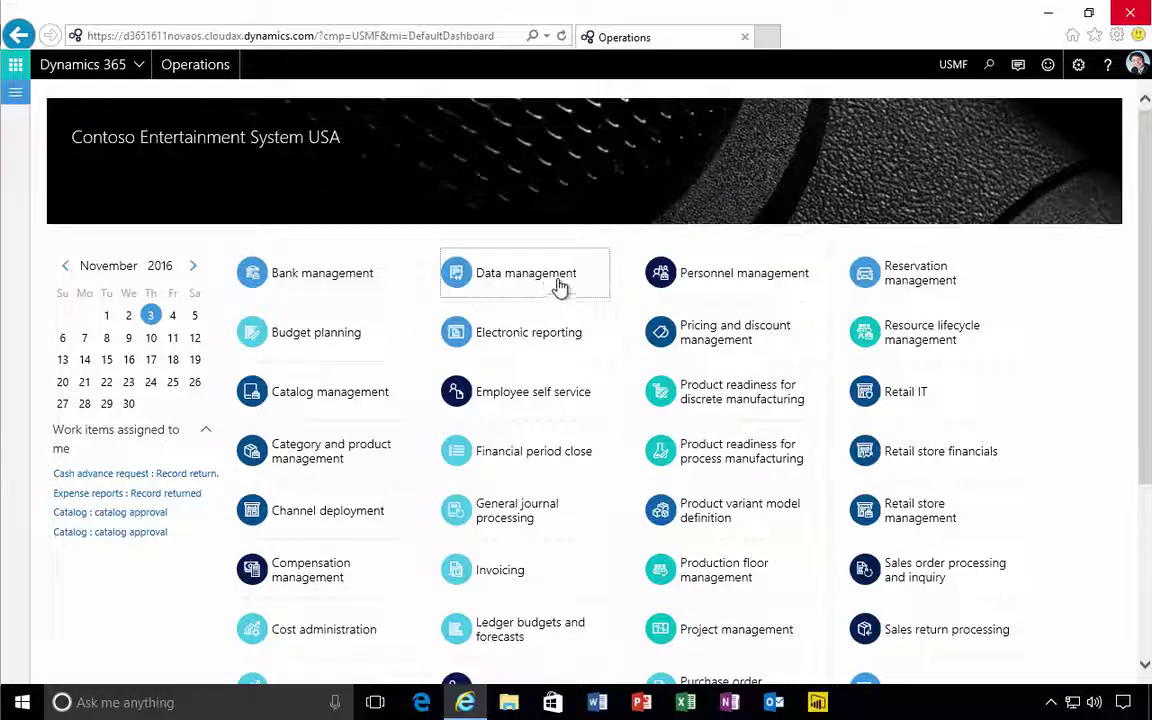
# Step: Open the Data management workspace's data entities, examine the list of target entities, and return to the workspace
pyautogui.click(495, 277)
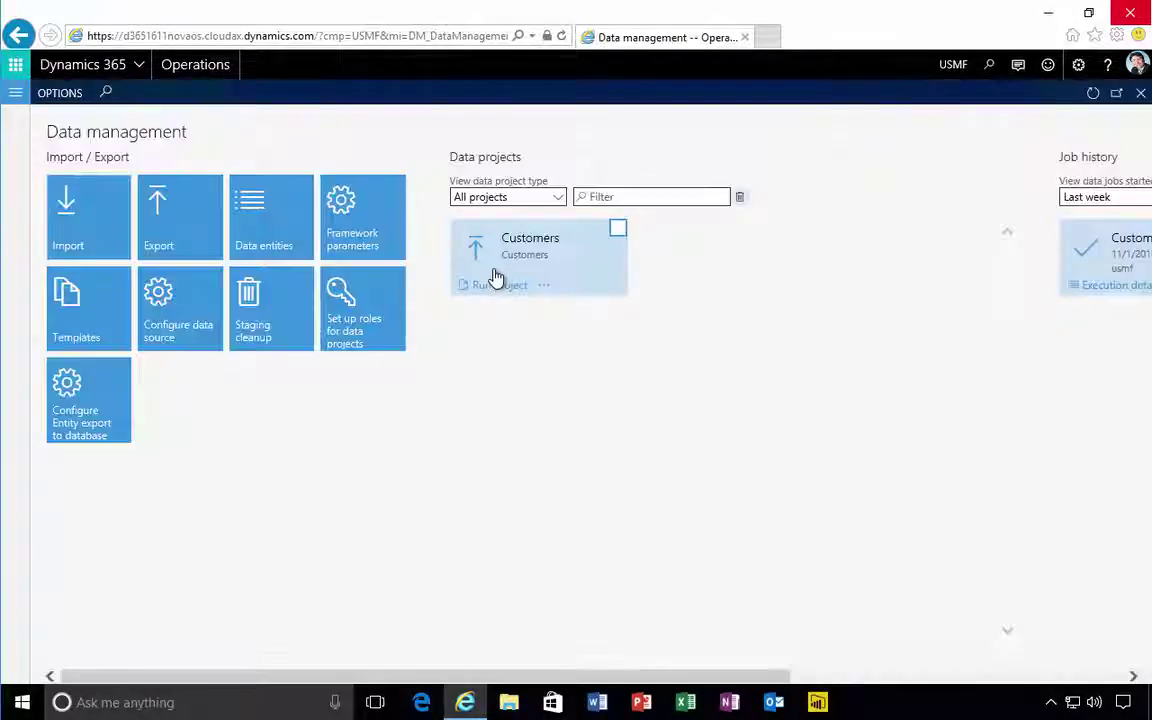
pyautogui.click(277, 247)
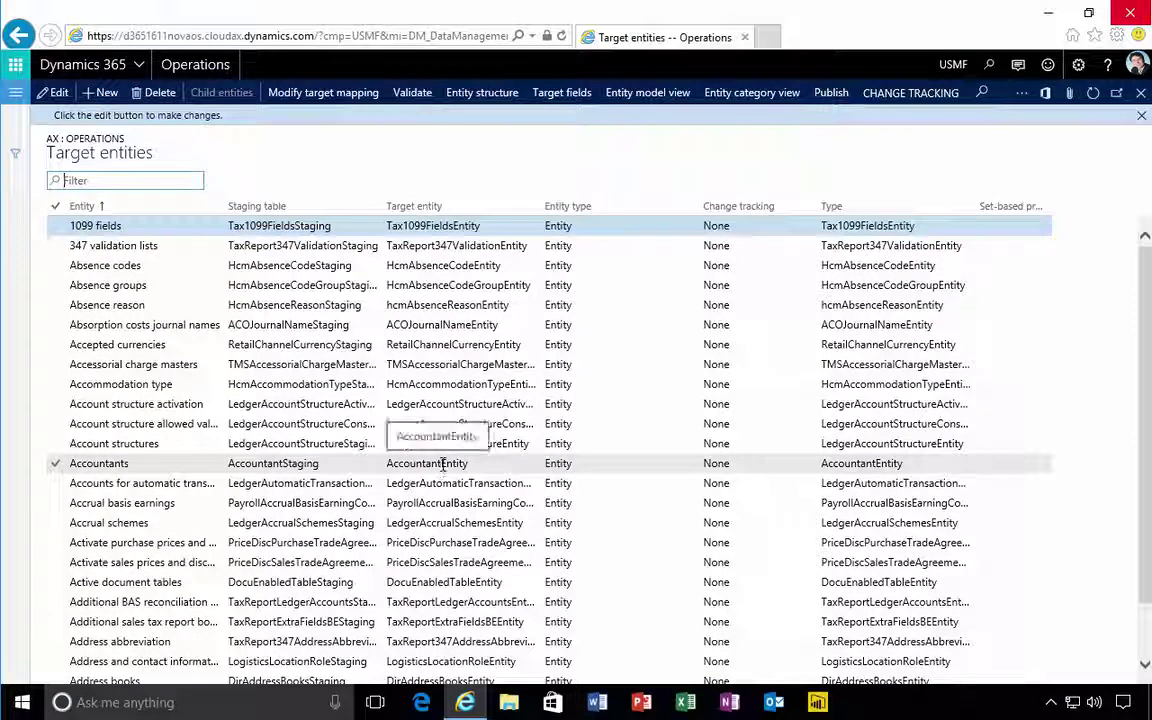
pyautogui.click(321, 437)
pyautogui.scroll(-2, 321, 437)
pyautogui.scroll(-5, 300, 410)
pyautogui.press('Down')
pyautogui.press('Down')
pyautogui.press('Down')
pyautogui.press('Down')
pyautogui.press('Down')
pyautogui.press('Down')
pyautogui.press('Down')
pyautogui.press('Down')
pyautogui.press('Down')
pyautogui.press('Down')
pyautogui.press('Down')
pyautogui.press('Down')
pyautogui.press('Down')
pyautogui.press('Down')
pyautogui.press('Down')
pyautogui.press('Down')
pyautogui.press('Down')
pyautogui.press('Down')
pyautogui.press('Down')
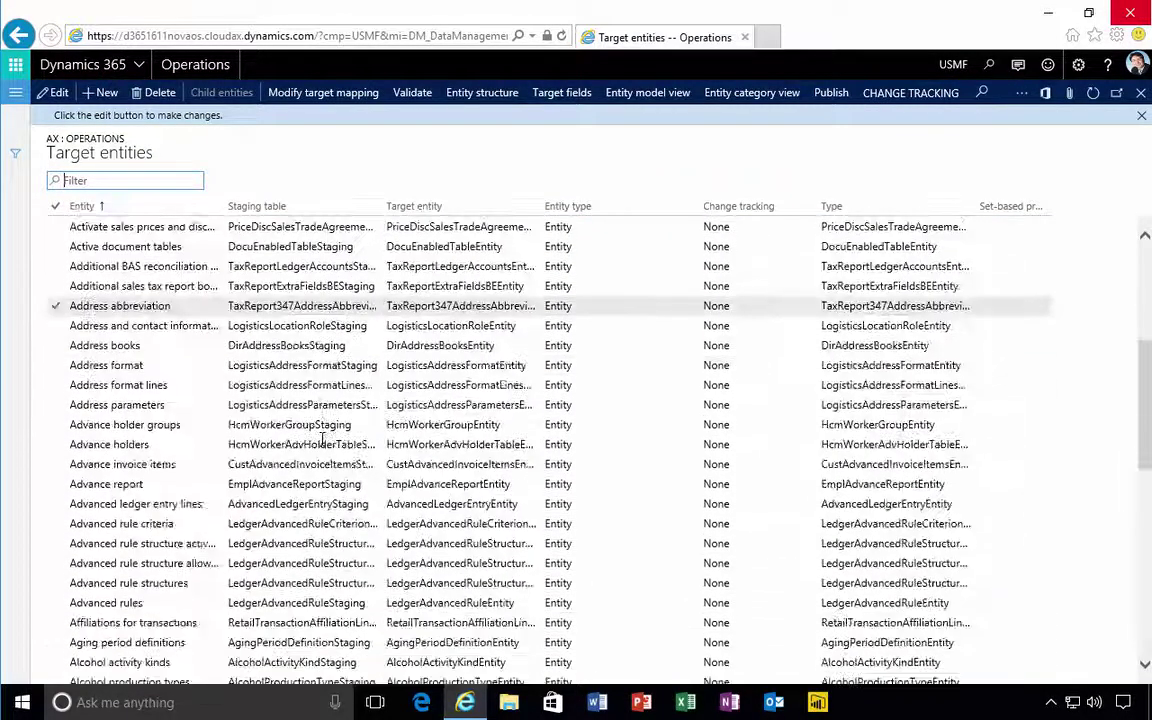
pyautogui.press('Up')
pyautogui.press('Up')
pyautogui.press('Up')
pyautogui.press('Up')
pyautogui.press('Up')
pyautogui.press('Up')
pyautogui.press('Up')
pyautogui.press('Up')
pyautogui.press('Up')
pyautogui.press('Up')
pyautogui.press('Up')
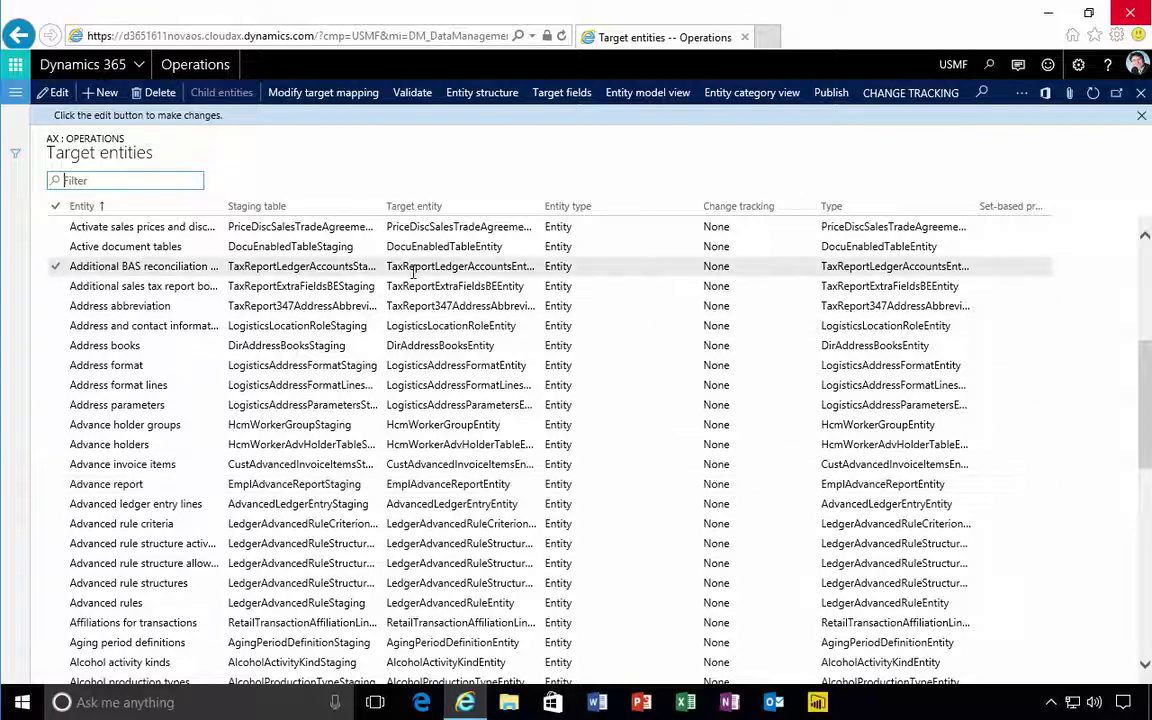
pyautogui.press('Up')
pyautogui.press('Up')
pyautogui.press('Up')
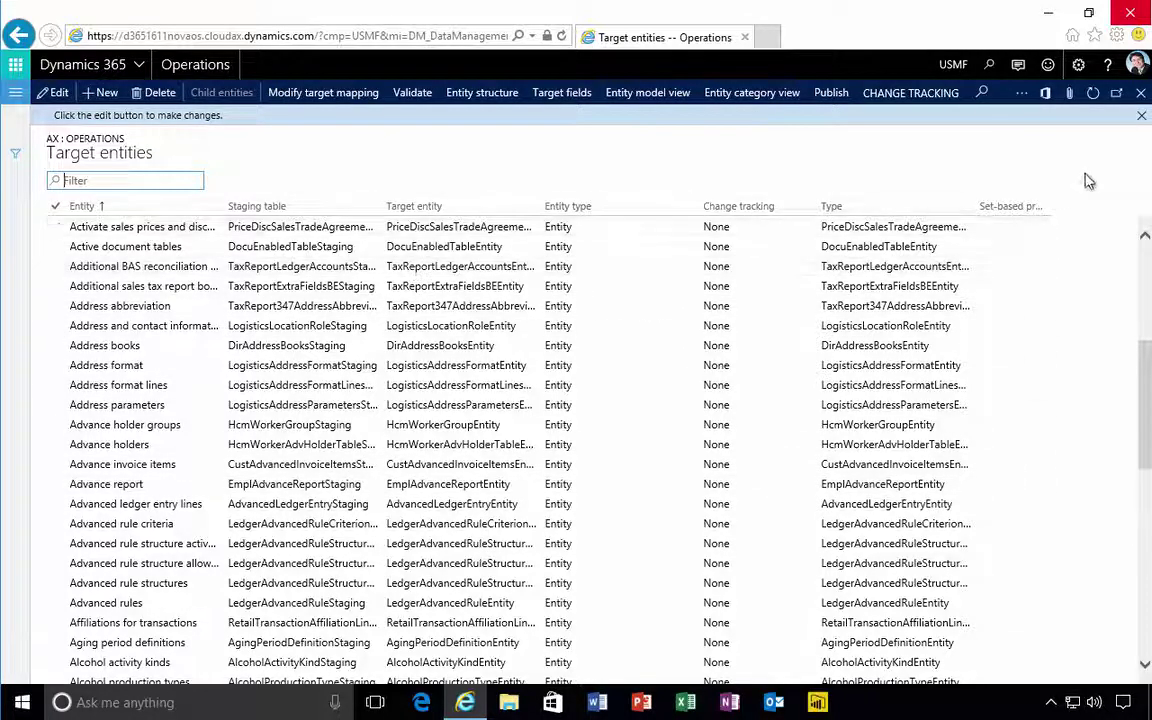
pyautogui.click(1141, 115)
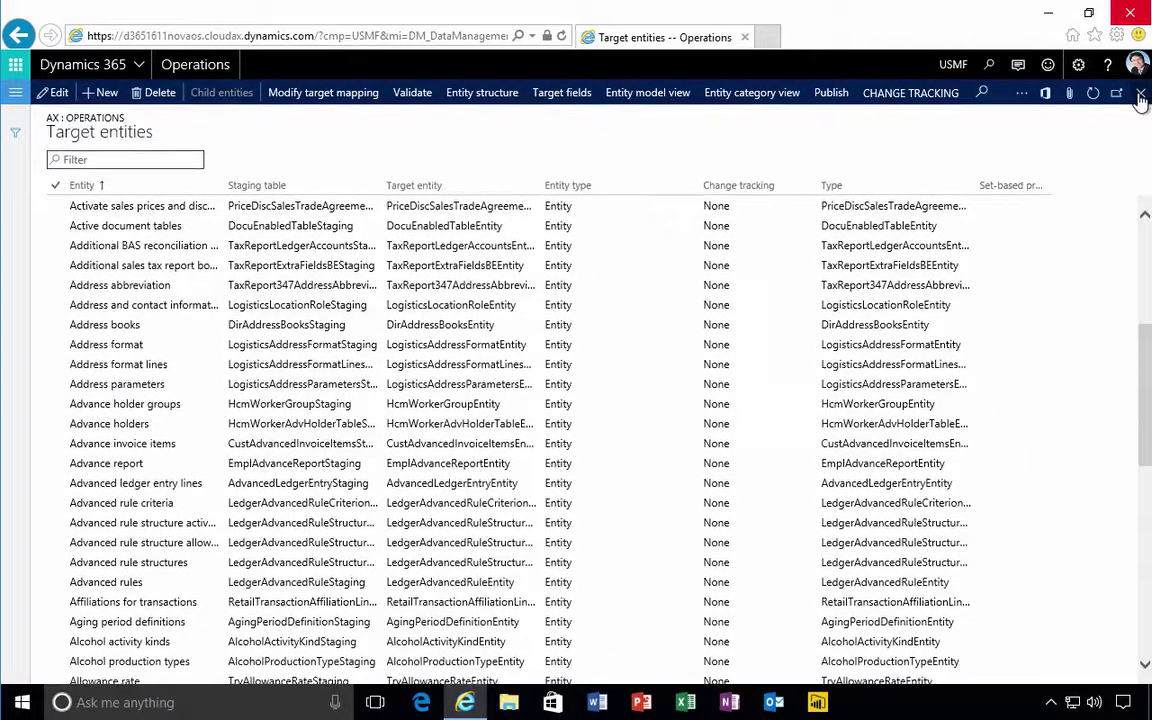
pyautogui.press('Escape')
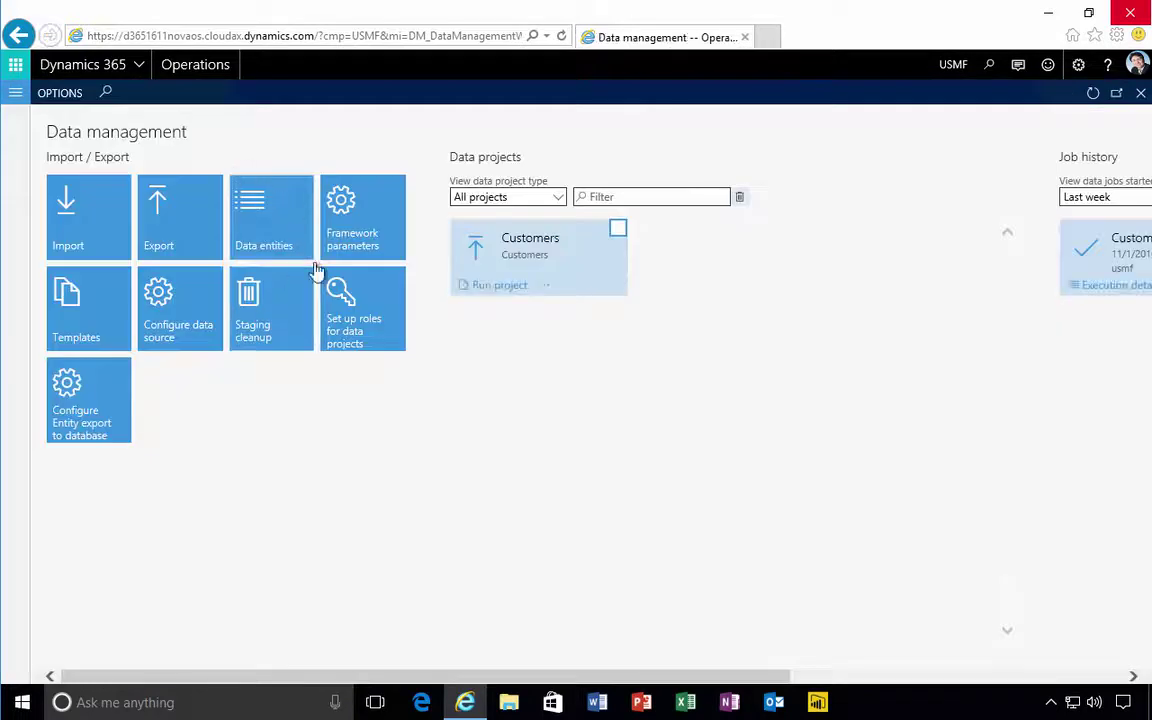
# Step: Examine the entity settings in the data import/export framework parameters and return to the Data management workspace
pyautogui.click(365, 247)
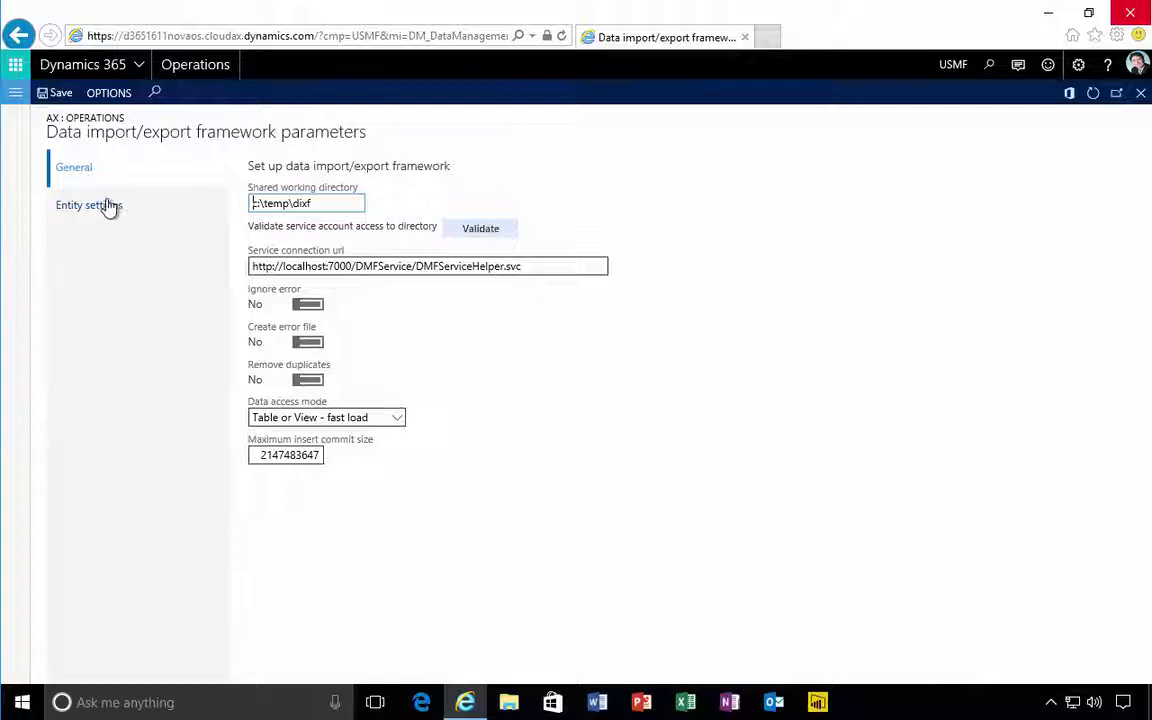
pyautogui.click(110, 206)
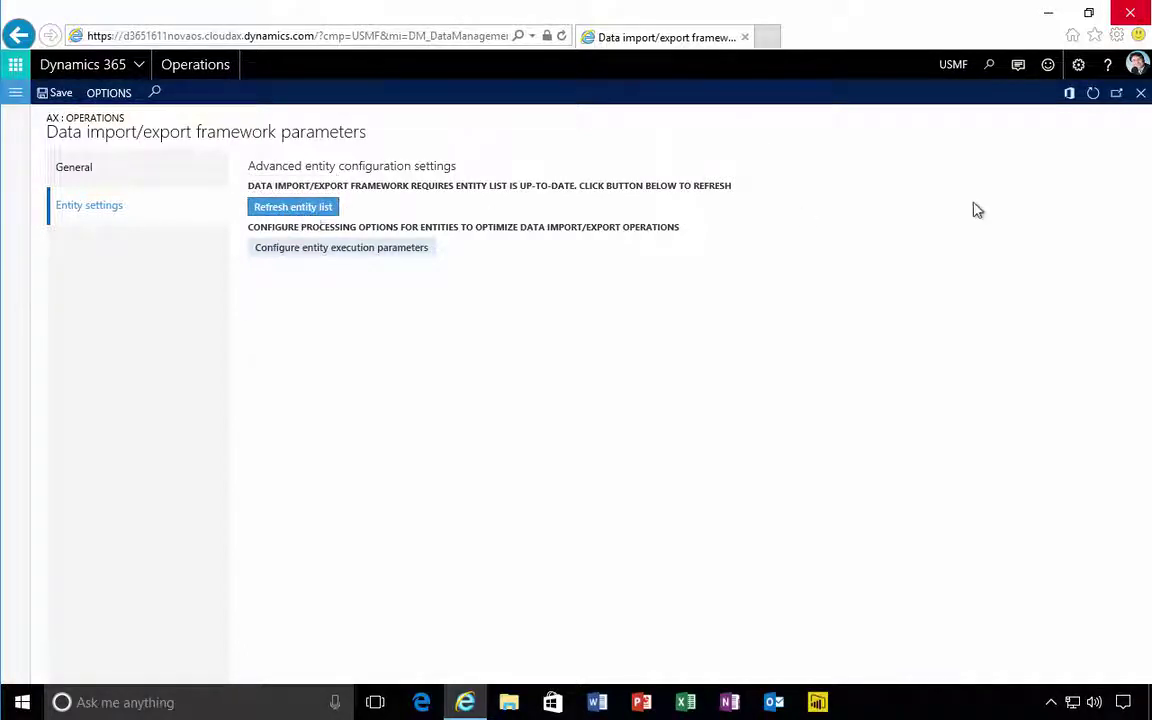
pyautogui.click(1140, 93)
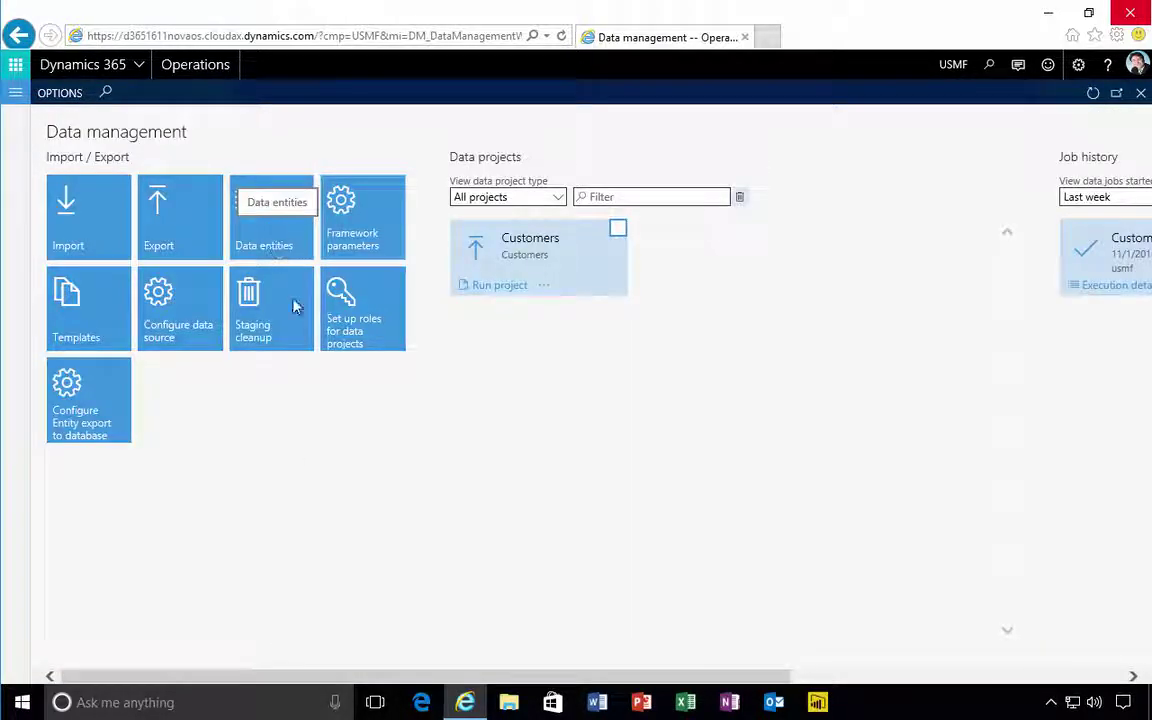
# Step: Create an export job named "Fixed Assets" with CSV as its target data format
pyautogui.click(186, 247)
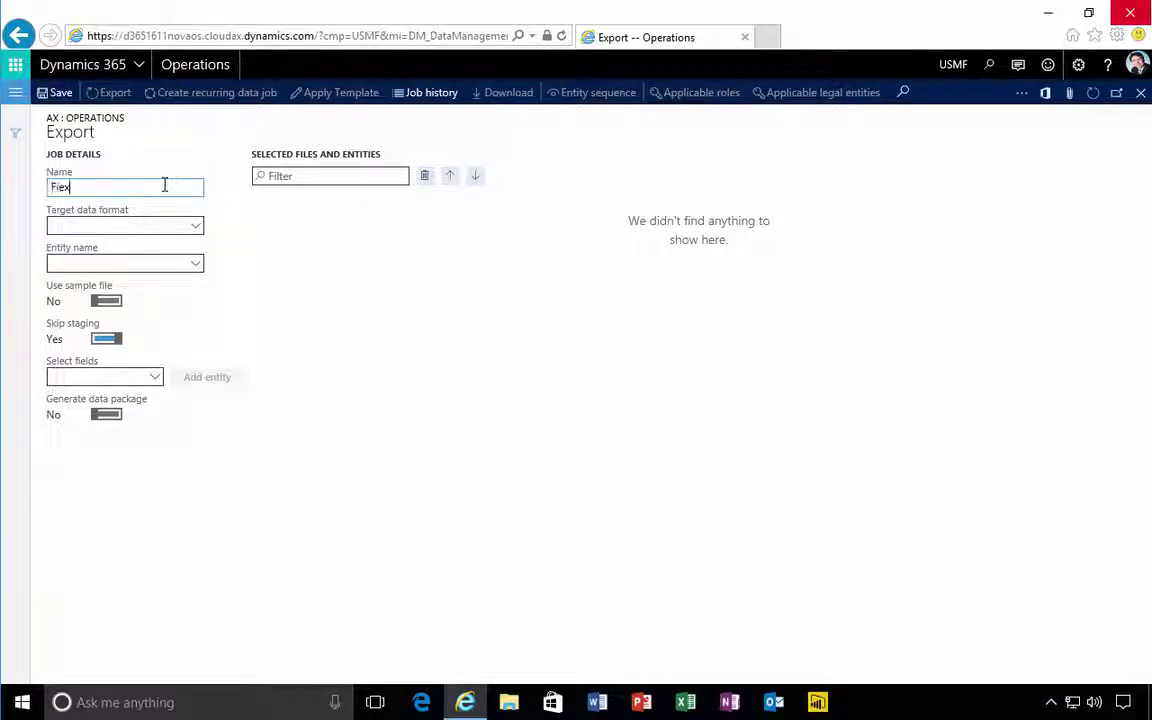
pyautogui.write('Fixed Assets')
pyautogui.press('Tab')
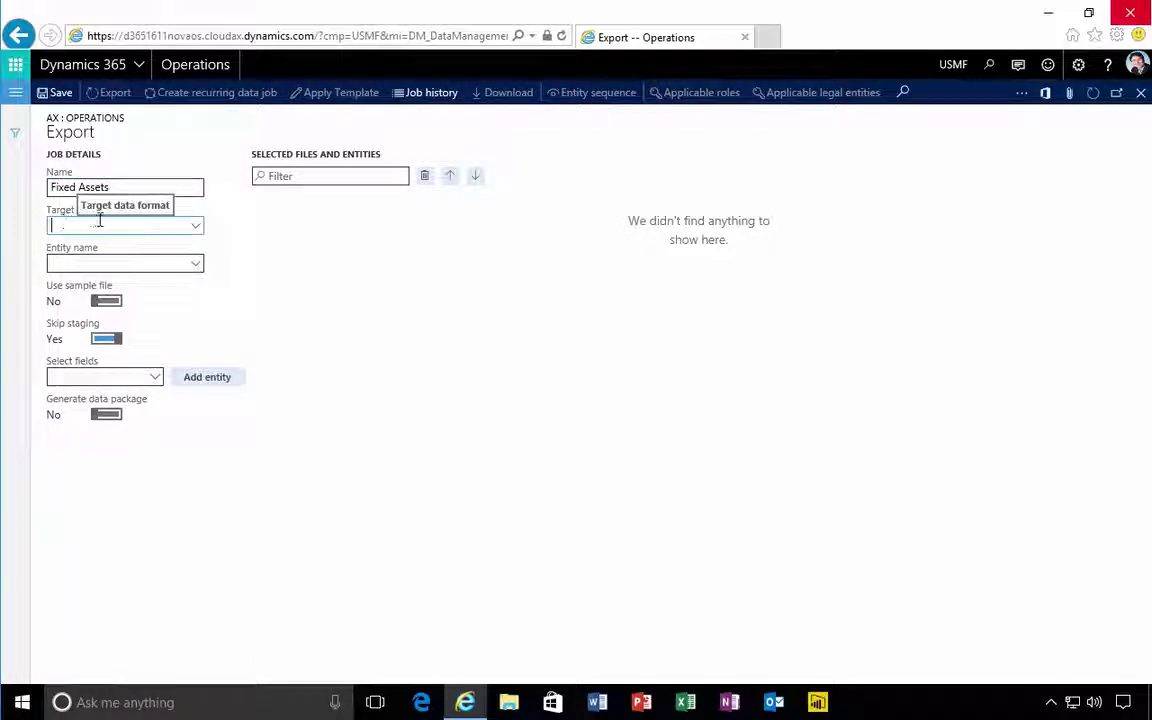
pyautogui.click(196, 231)
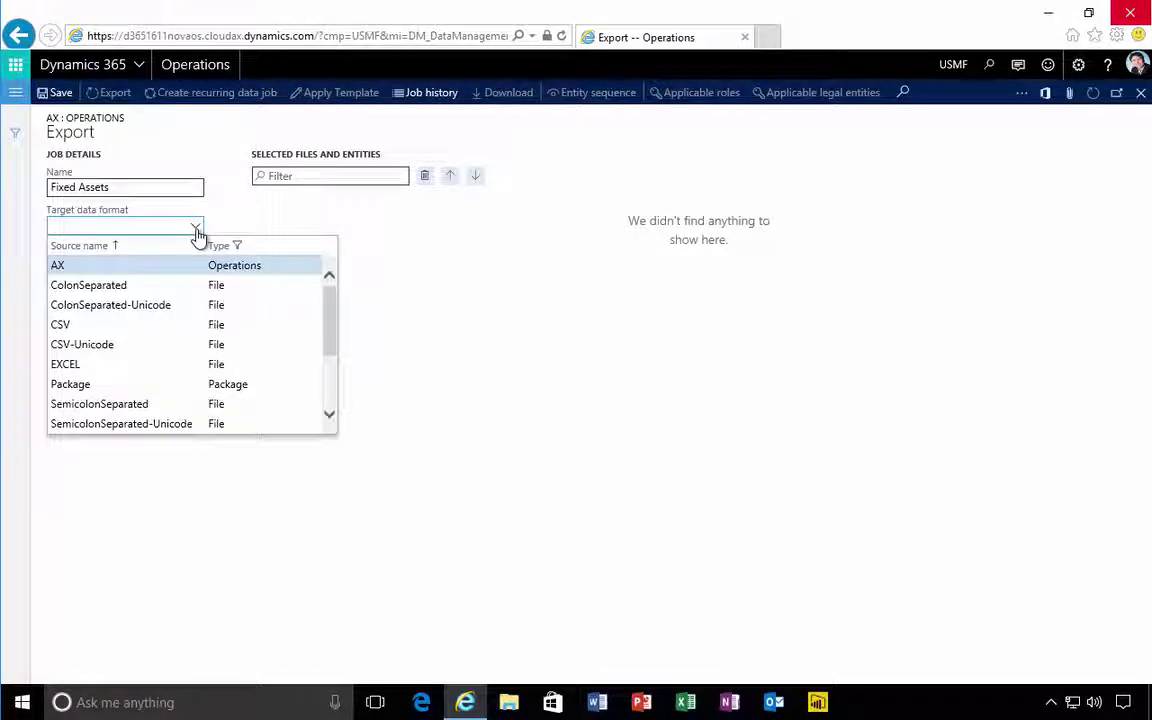
pyautogui.click(78, 324)
# Step: Choose Fixed assets (AssetFixedAssetEntity) as the entity for the export job
pyautogui.click(86, 261)
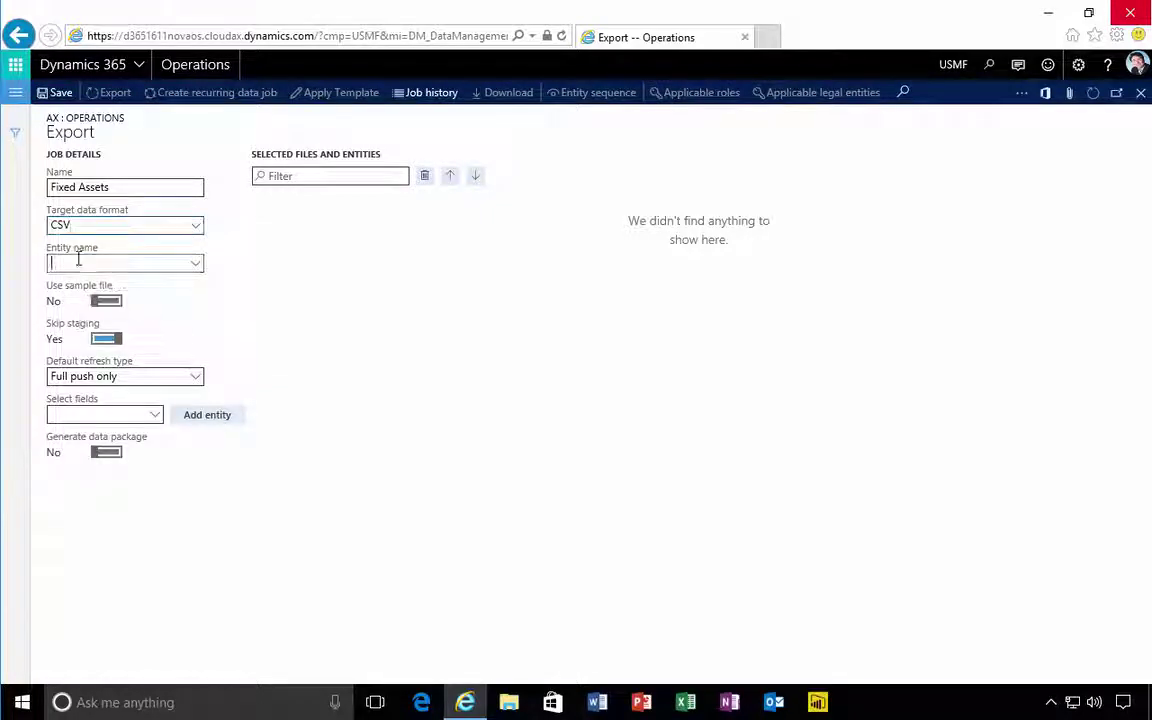
pyautogui.click(198, 264)
pyautogui.scroll(-3, 290, 392)
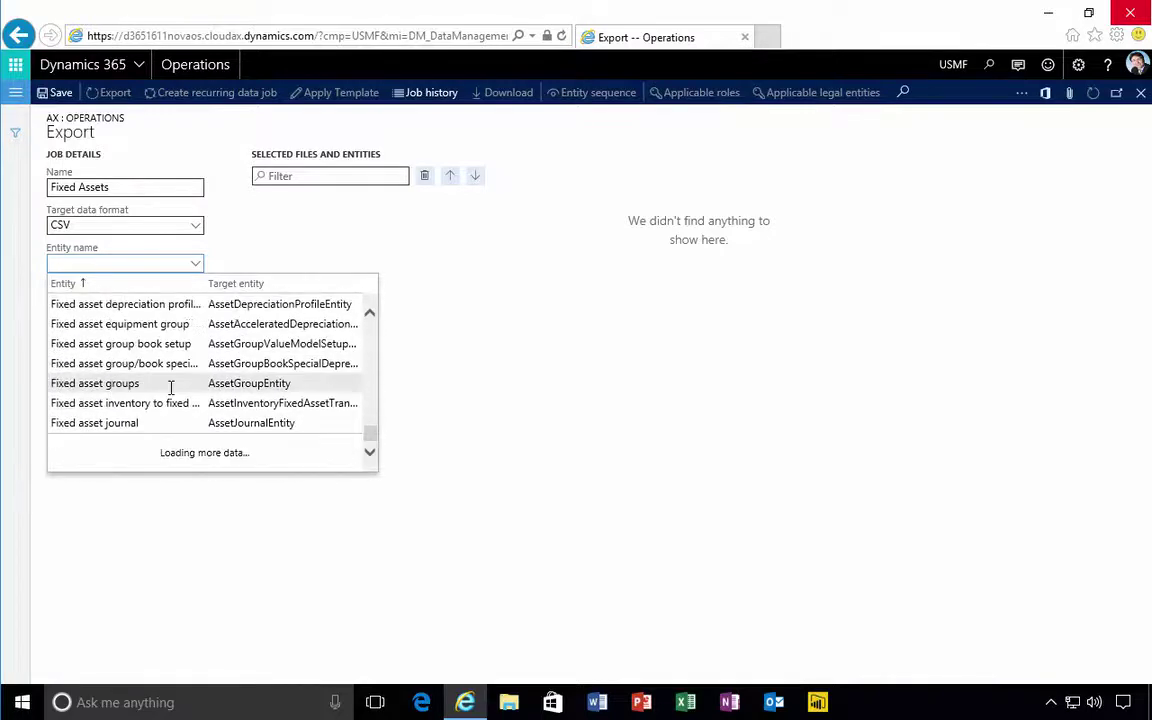
pyautogui.scroll(3, 118, 418)
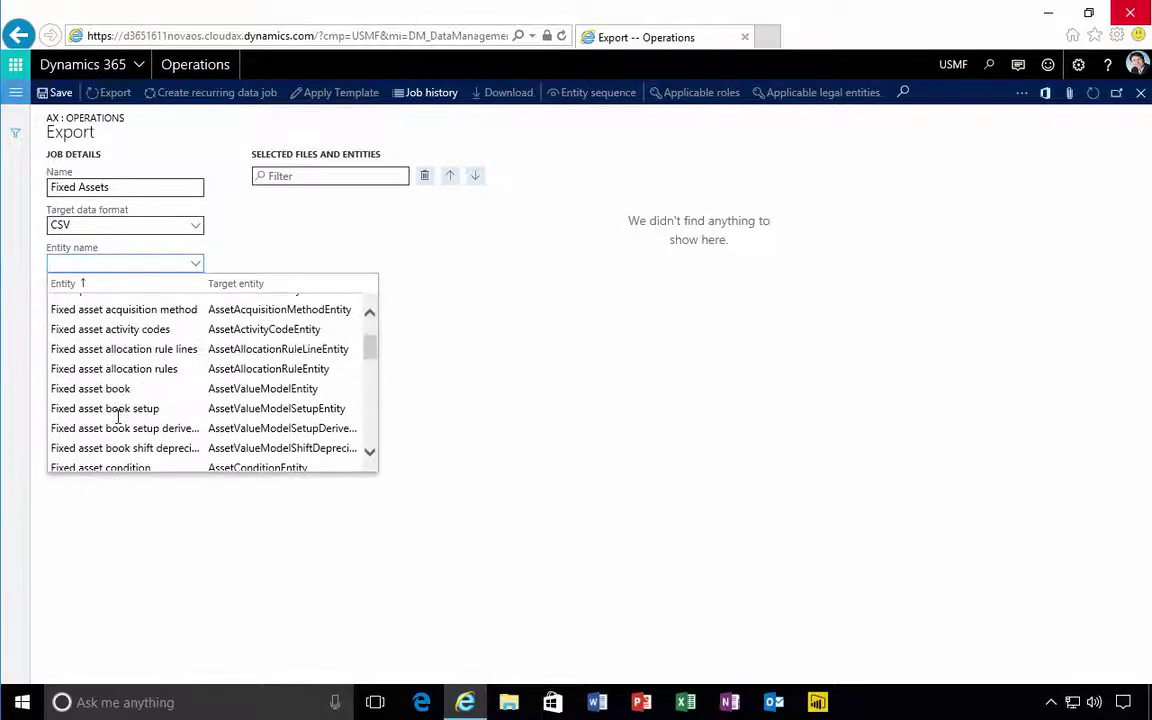
pyautogui.scroll(-6, 118, 418)
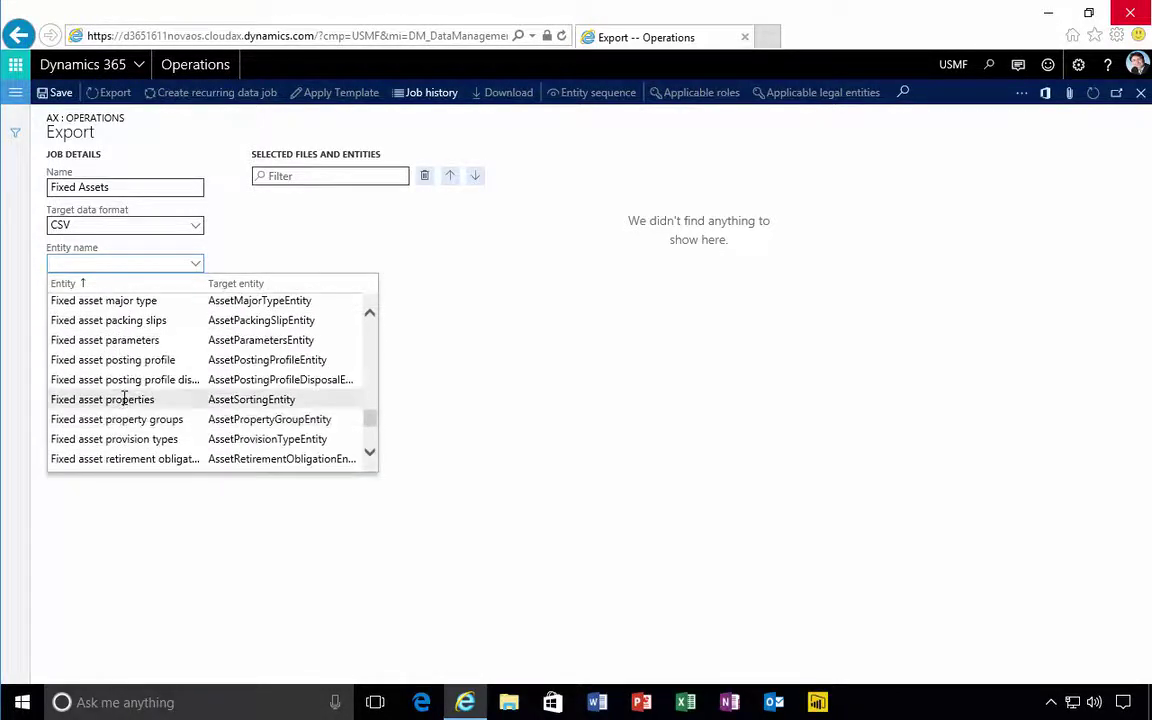
pyautogui.scroll(-5, 123, 401)
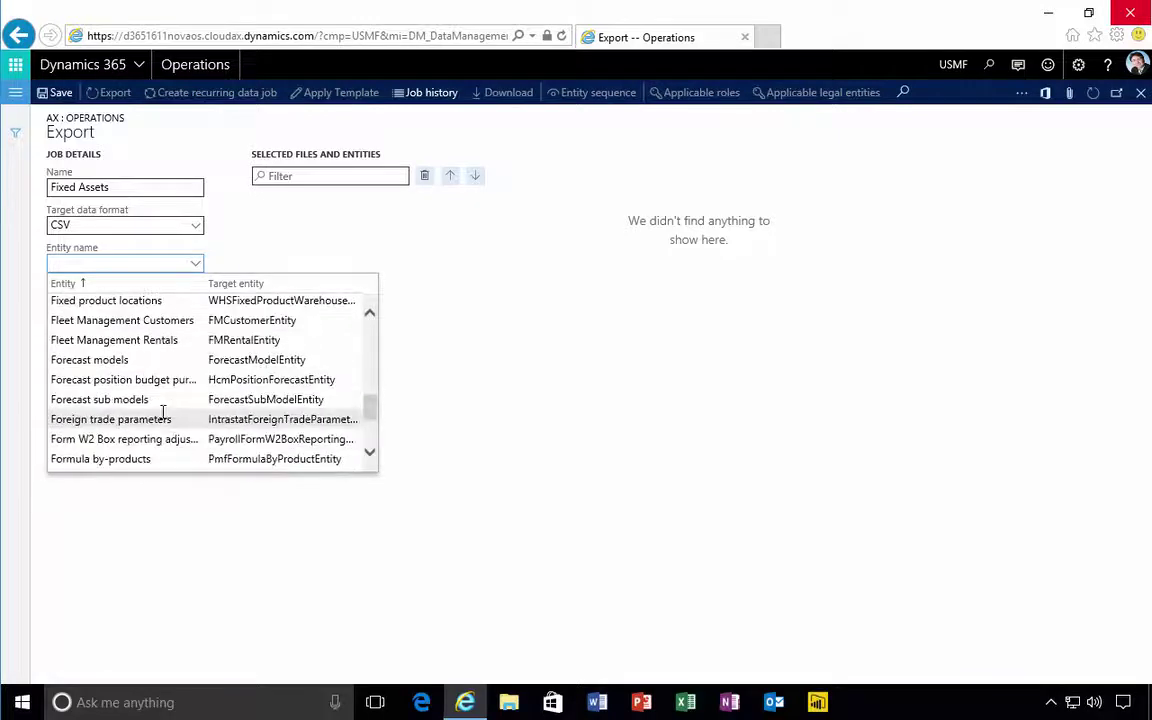
pyautogui.scroll(2, 150, 405)
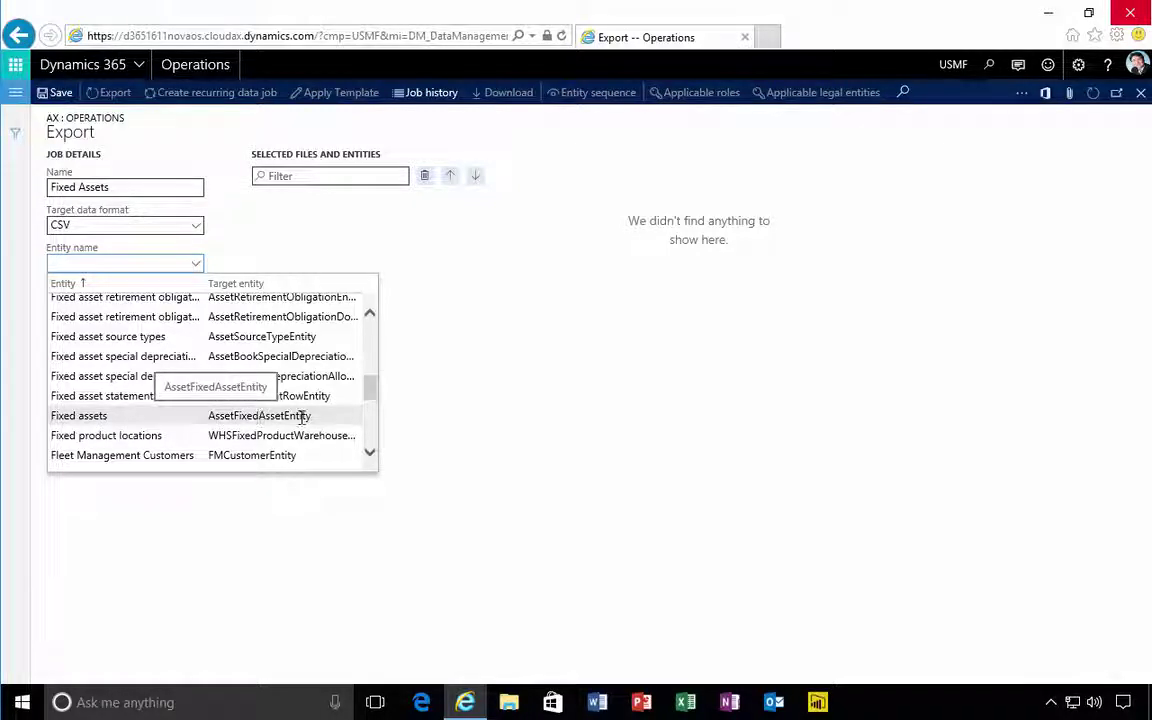
pyautogui.click(93, 415)
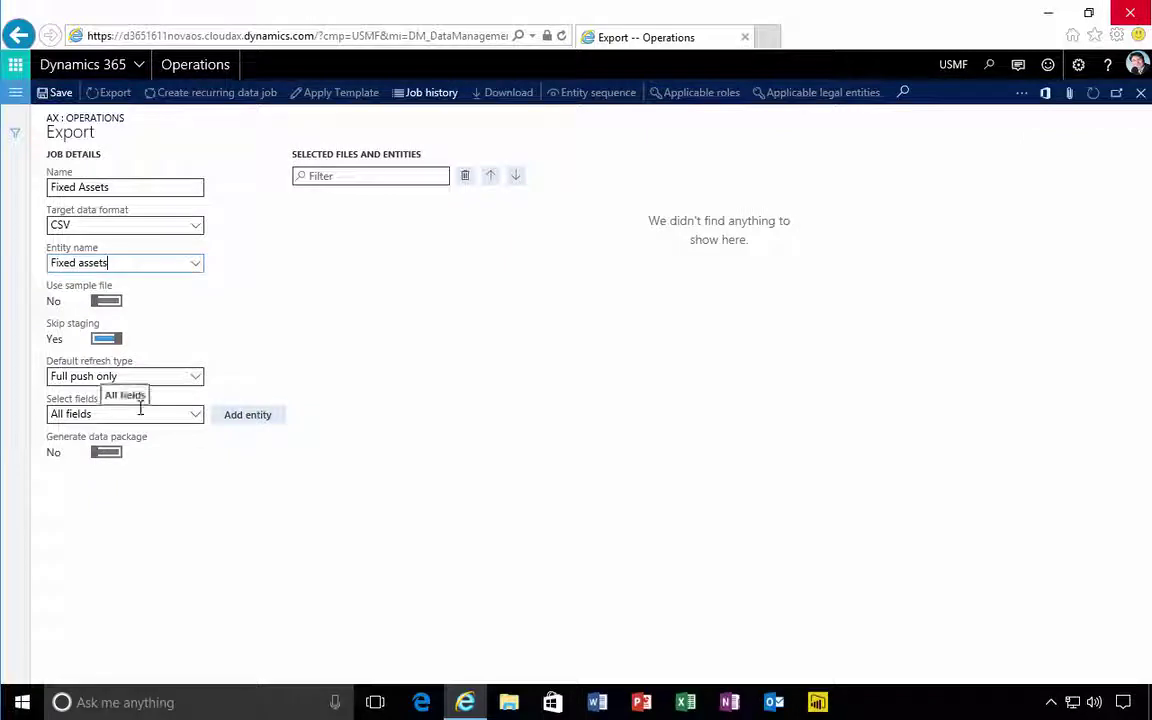
# Step: Add the Fixed assets entity to the export with the Full push only refresh type and All fields selected
pyautogui.click(198, 379)
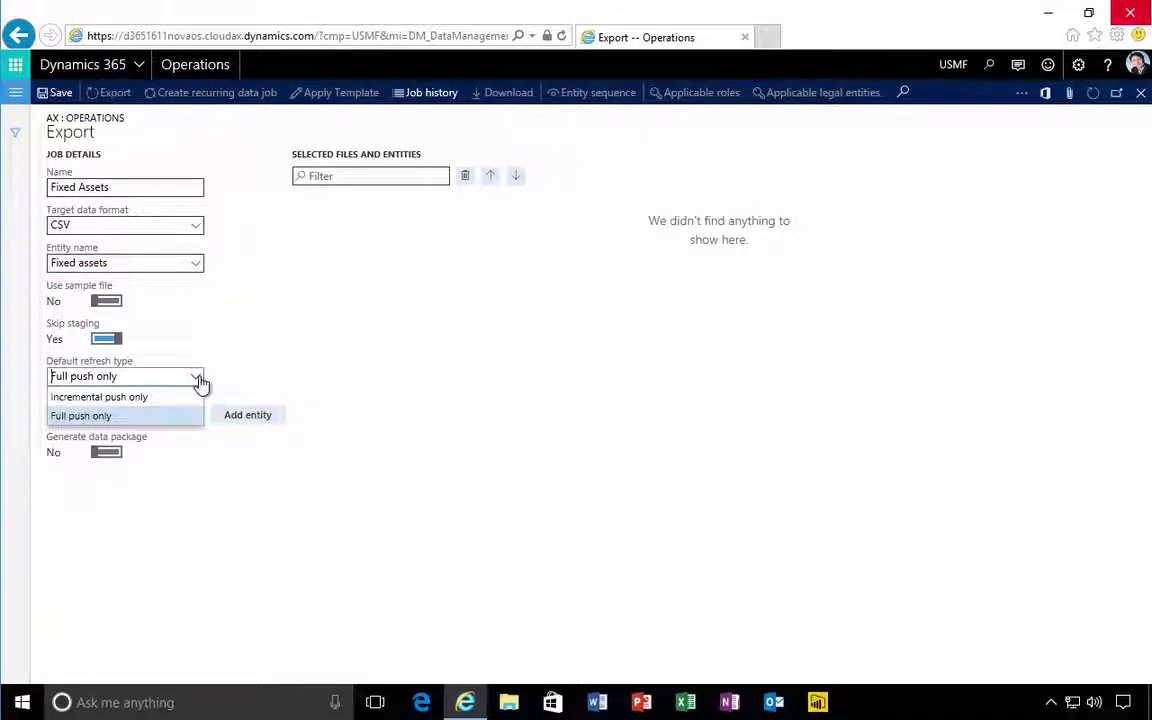
pyautogui.click(96, 416)
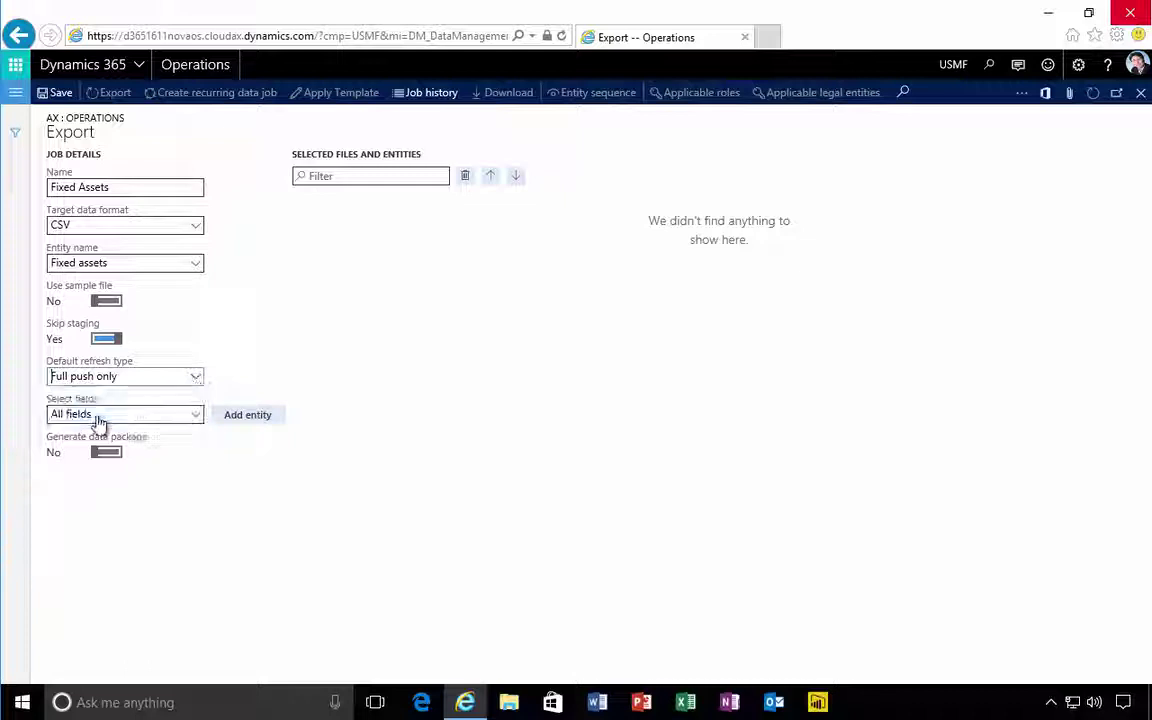
pyautogui.click(200, 421)
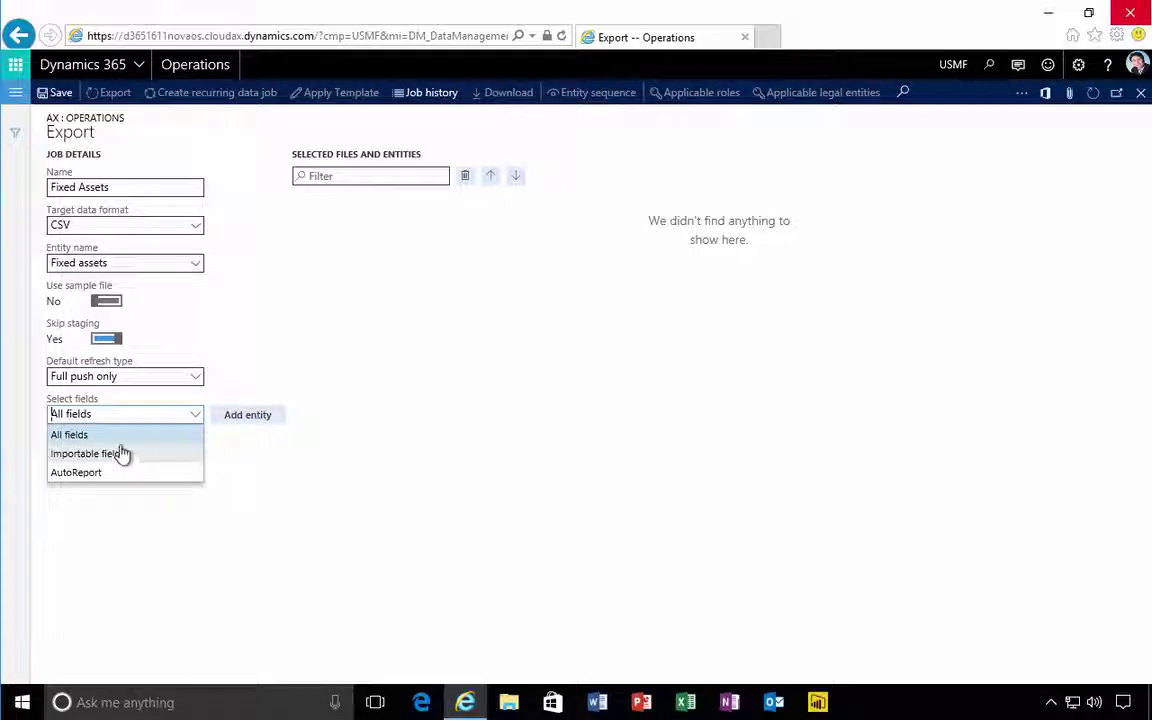
pyautogui.click(70, 437)
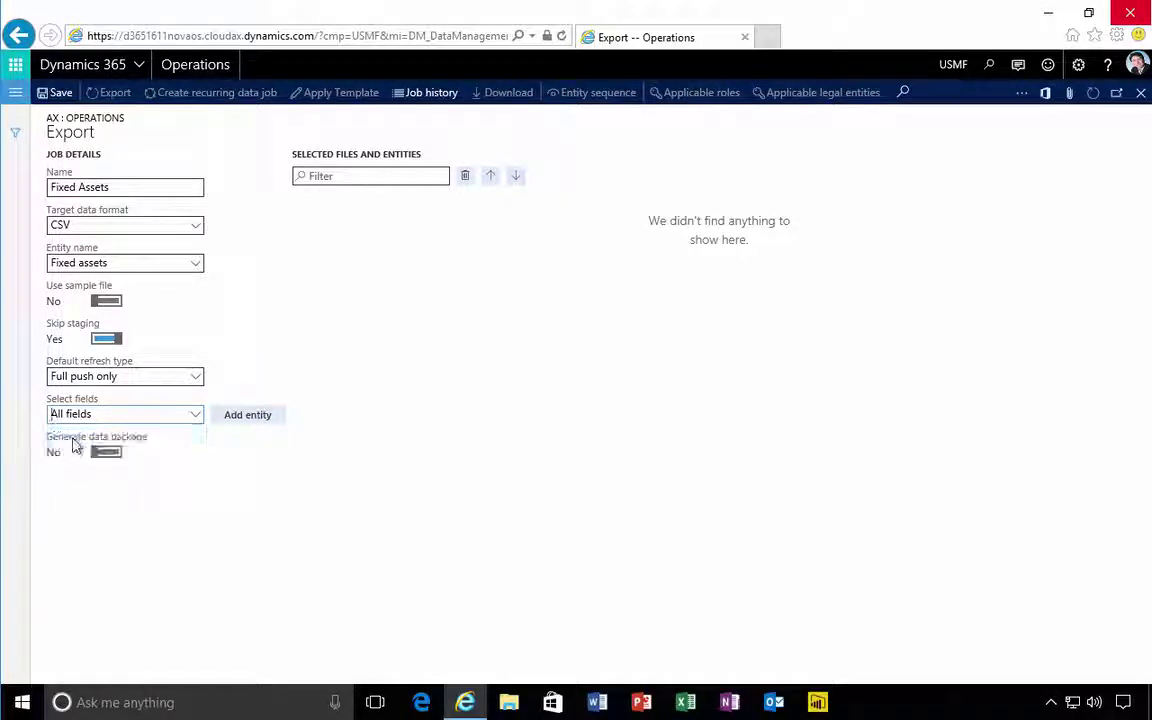
pyautogui.click(248, 415)
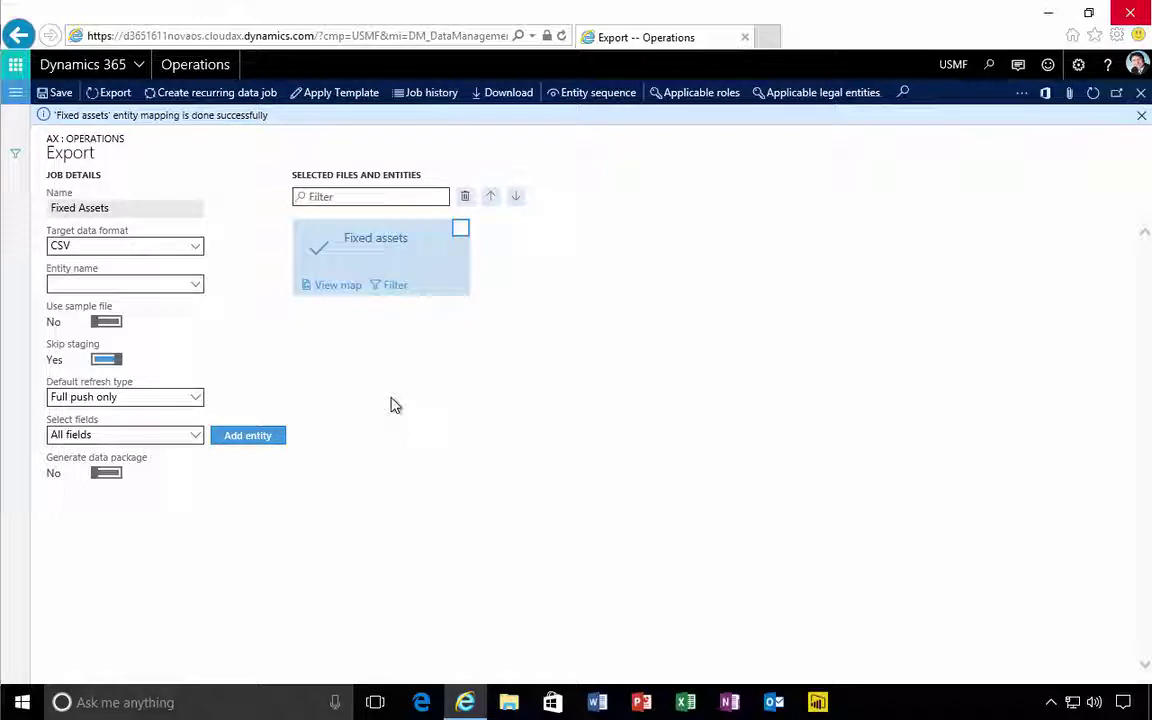
# Step: Review the Fixed assets entity's source-to-staging mapping and run the export job, dismissing the scheduling notice
pyautogui.click(338, 289)
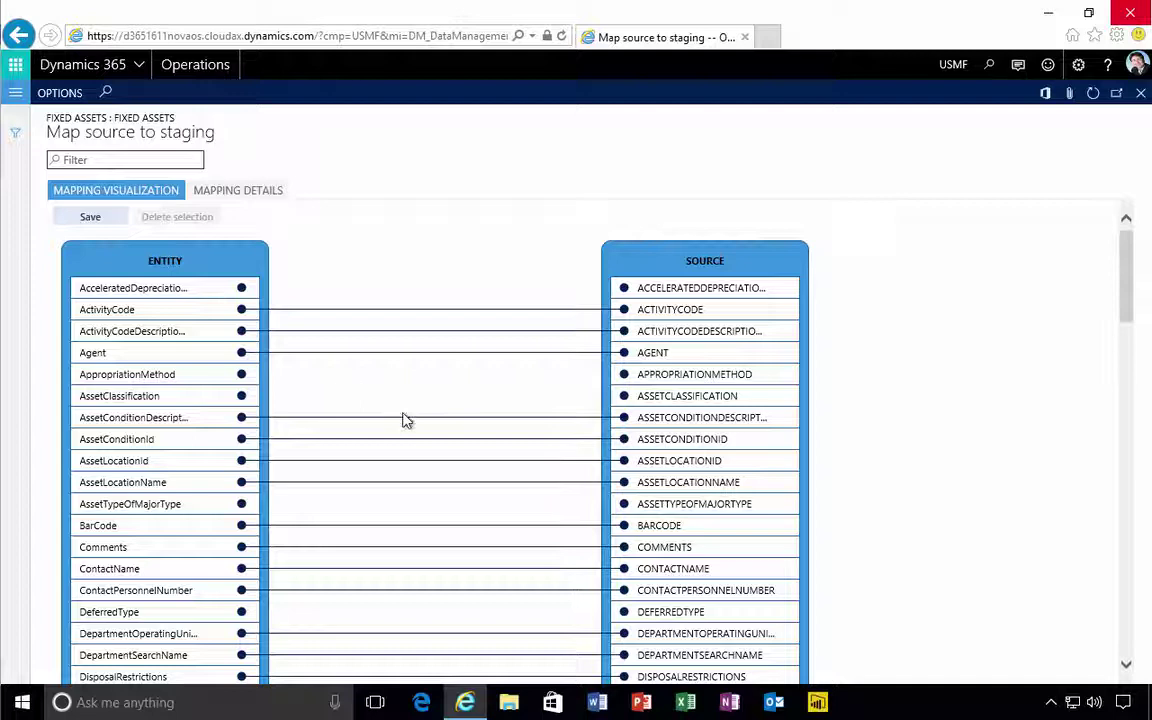
pyautogui.click(1141, 93)
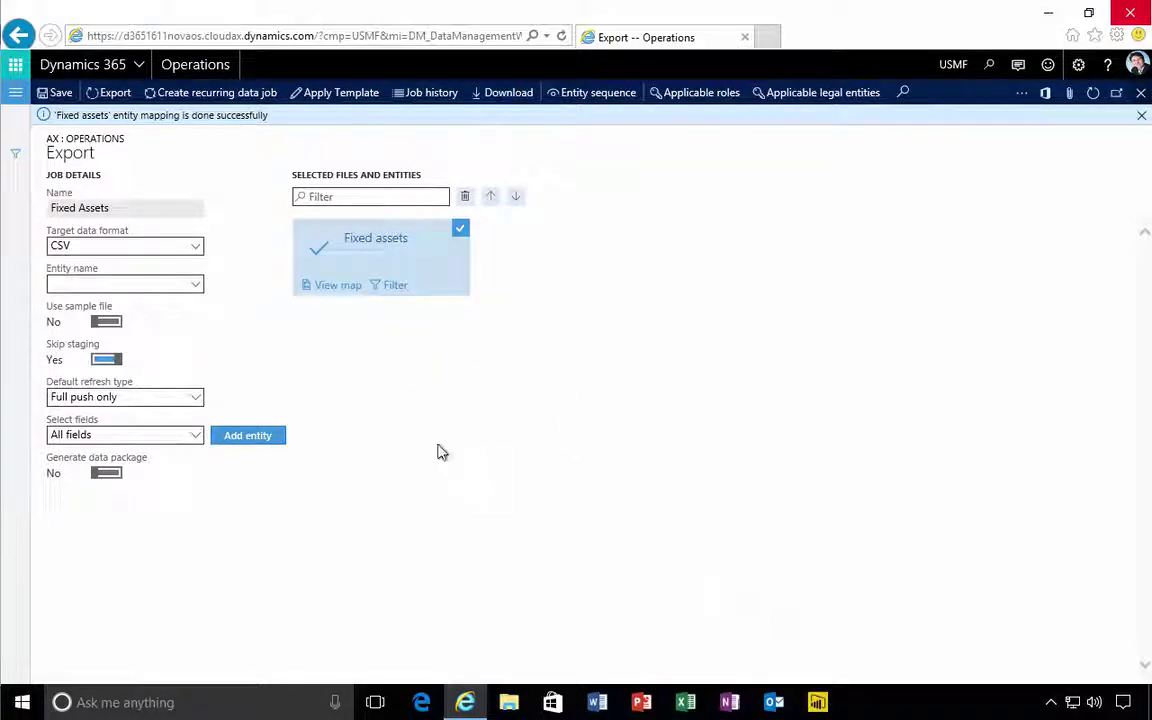
pyautogui.click(109, 93)
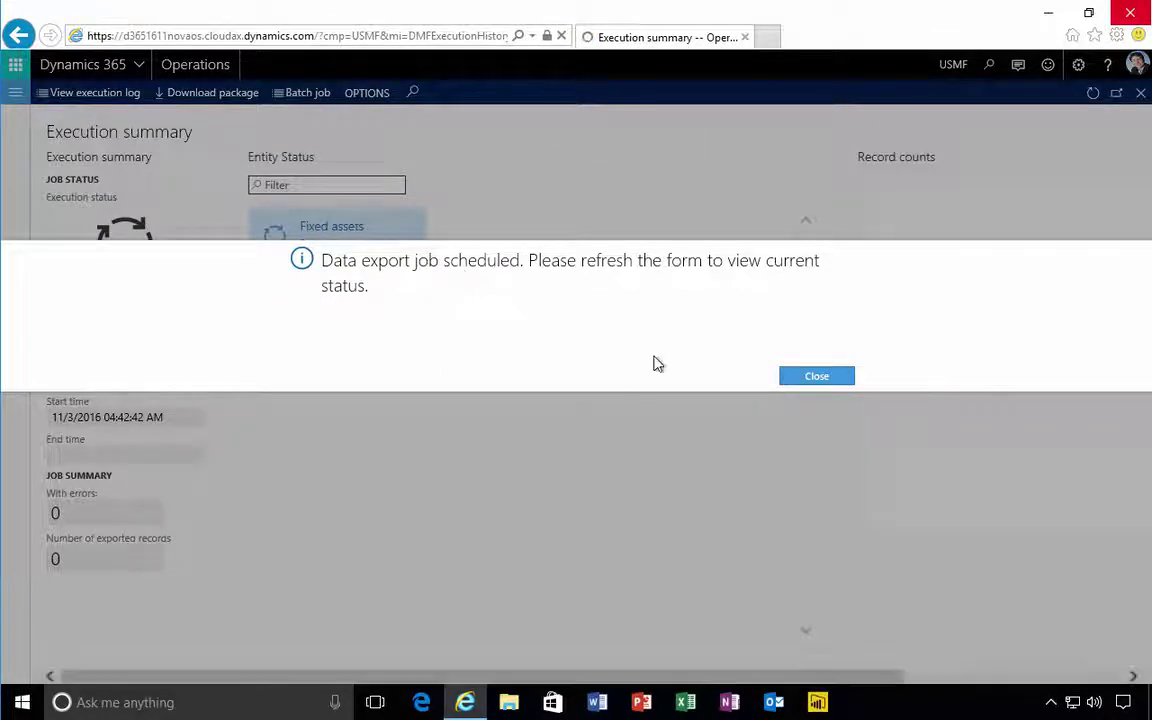
pyautogui.click(815, 380)
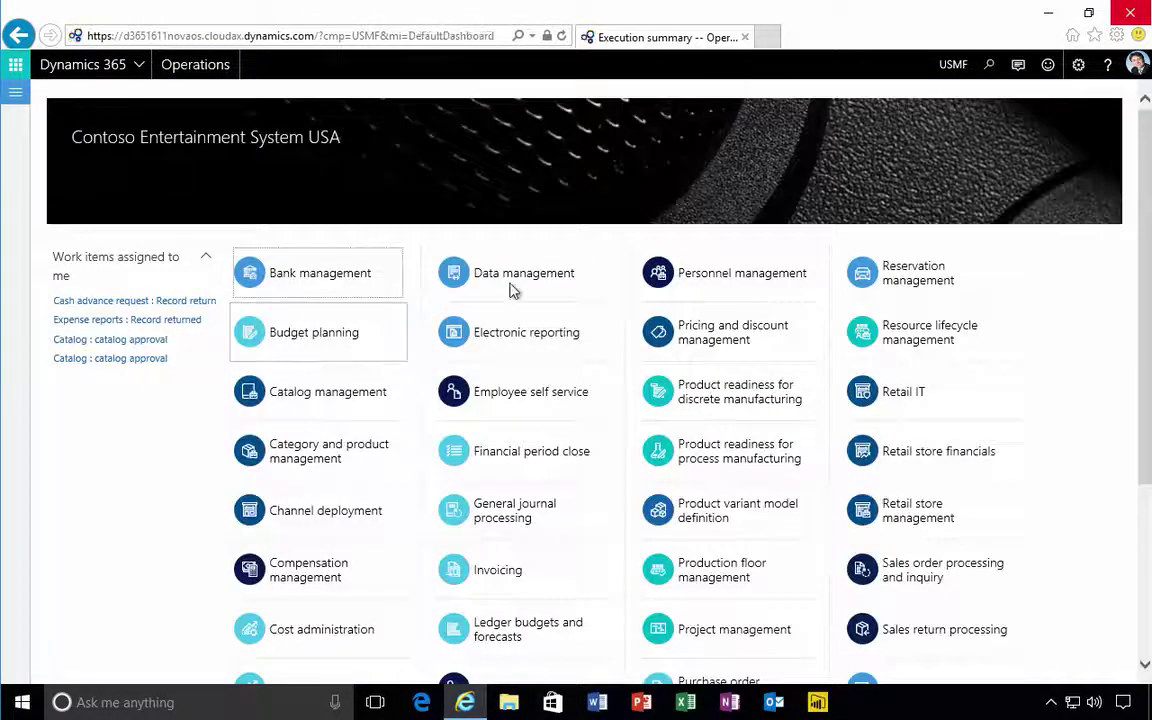
# Step: Open the execution details of the Fixed Assets job from the Data management workspace's job history
pyautogui.click(510, 289)
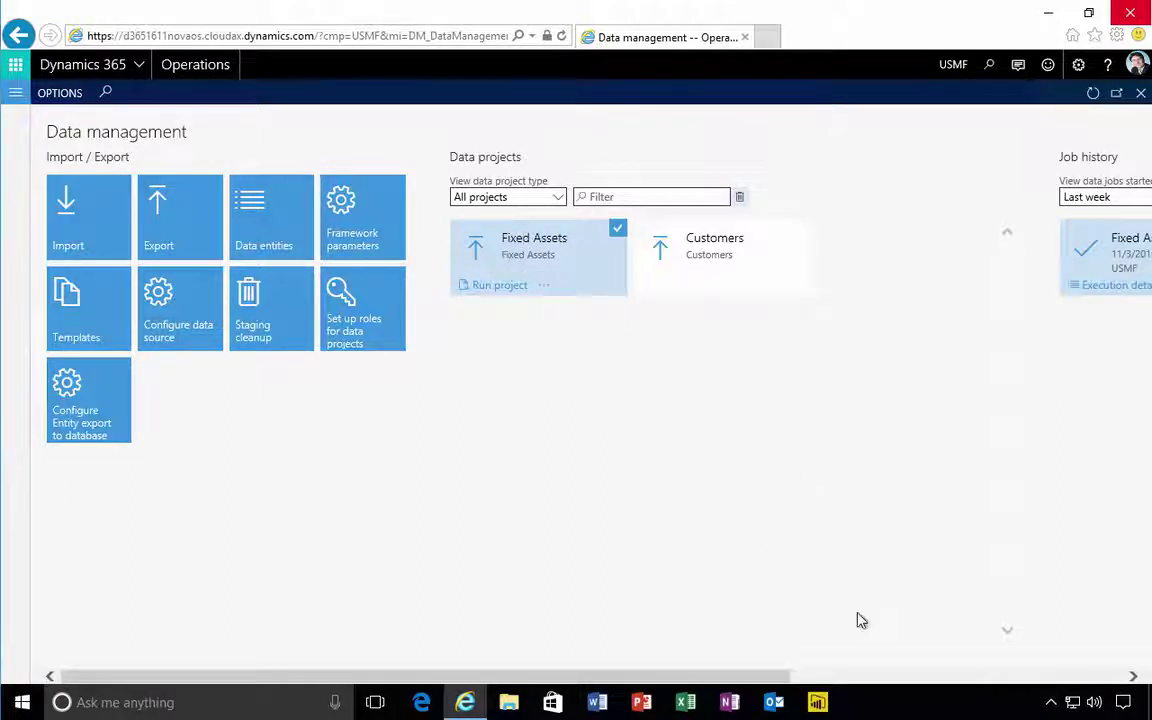
pyautogui.moveTo(720, 680); pyautogui.dragTo(1041, 689)
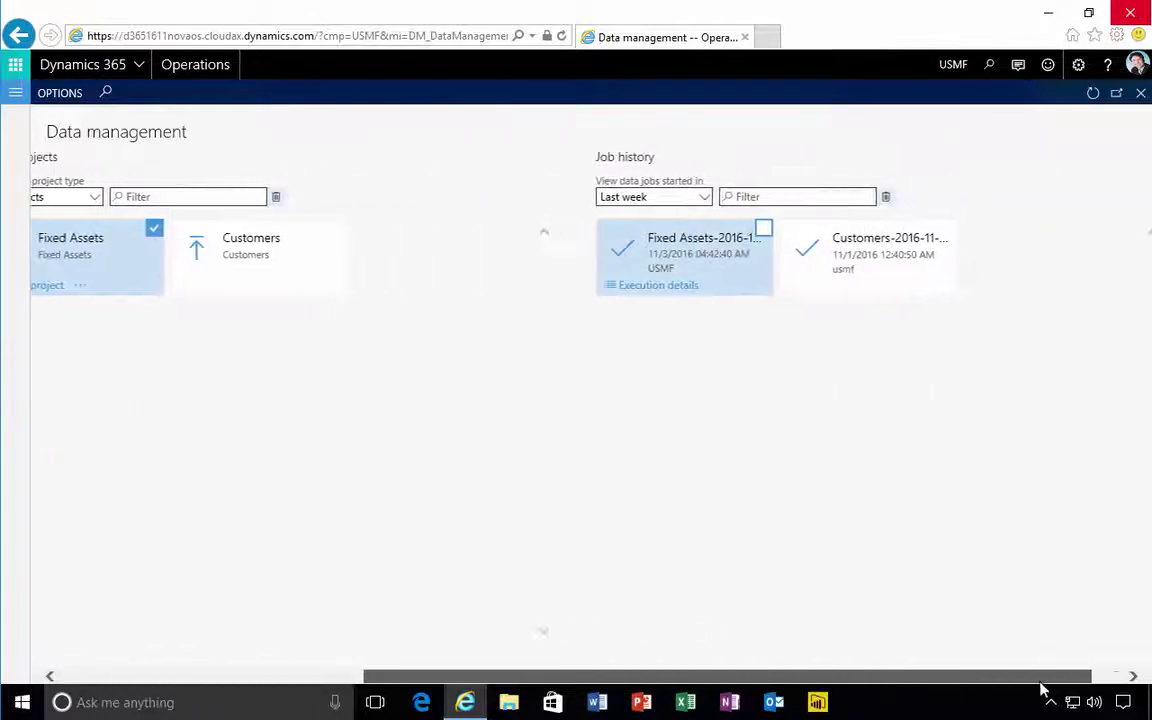
pyautogui.click(638, 289)
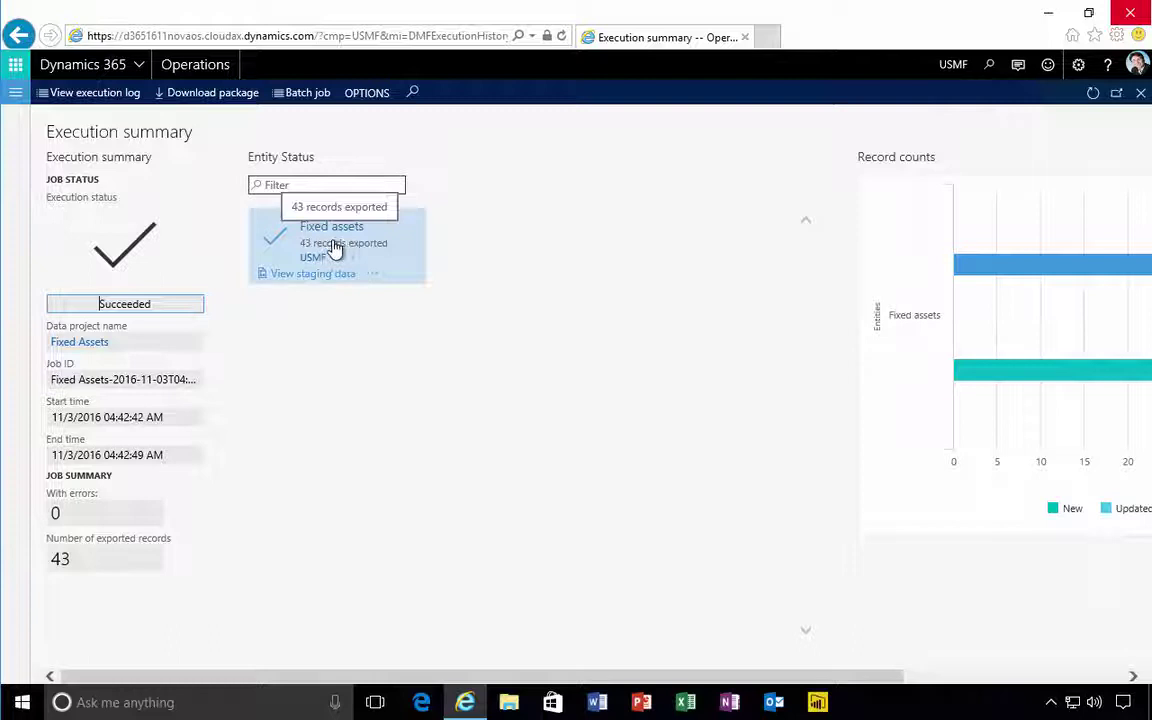
# Step: Download the exported Fixed assets file and save it as the text document Fixed Assets-Fixed assets in C:\temp
pyautogui.click(370, 278)
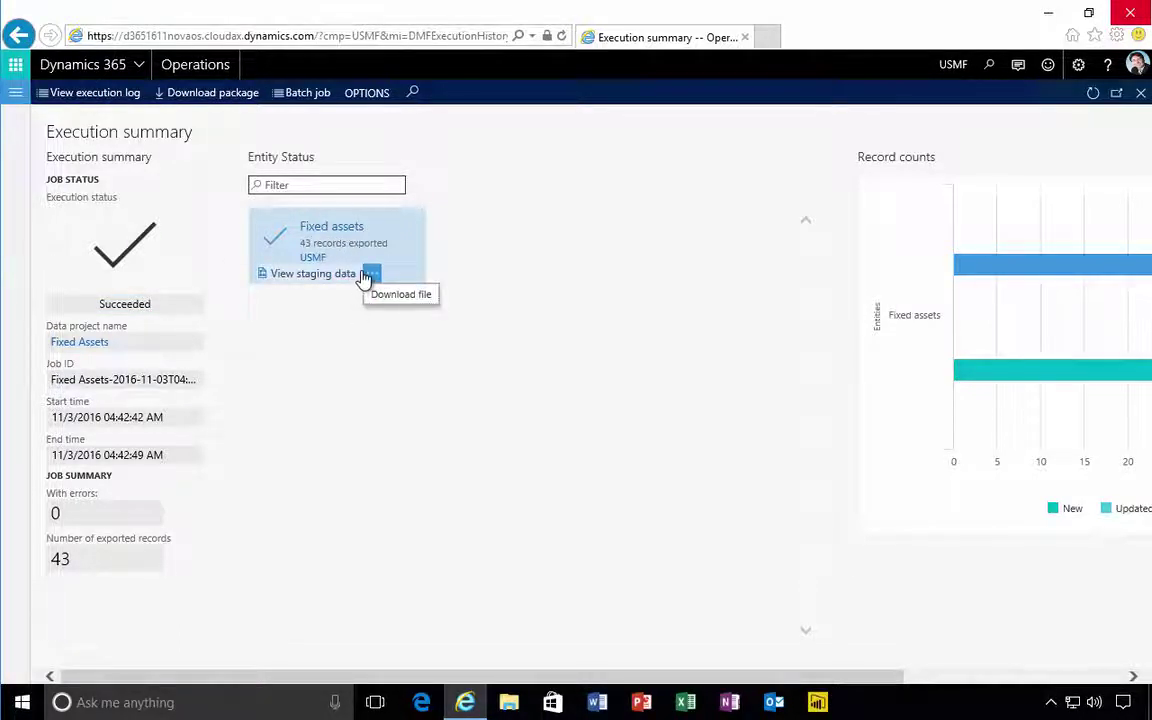
pyautogui.click(371, 277)
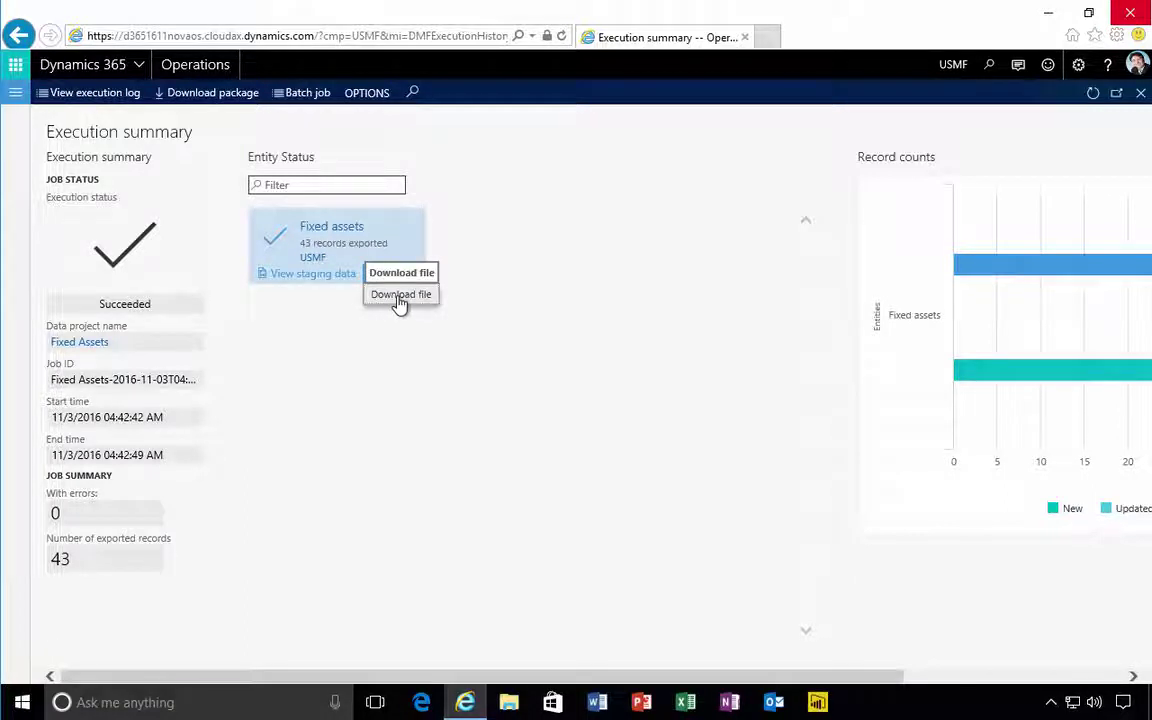
pyautogui.click(399, 296)
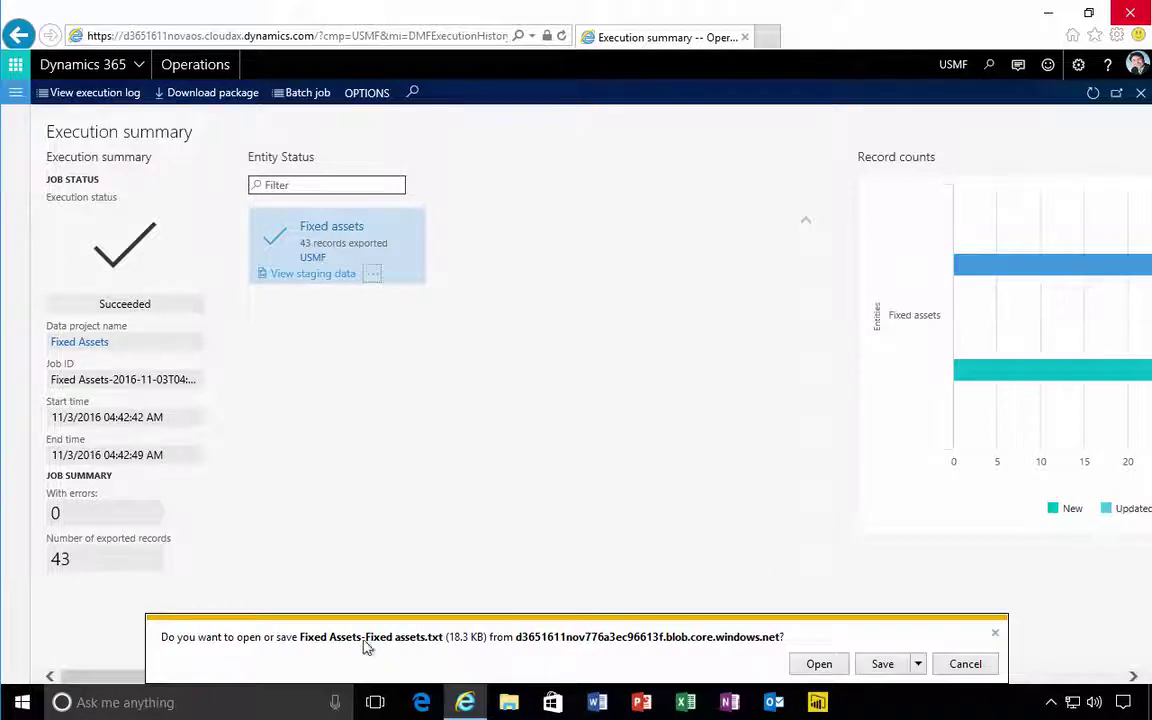
pyautogui.click(919, 672)
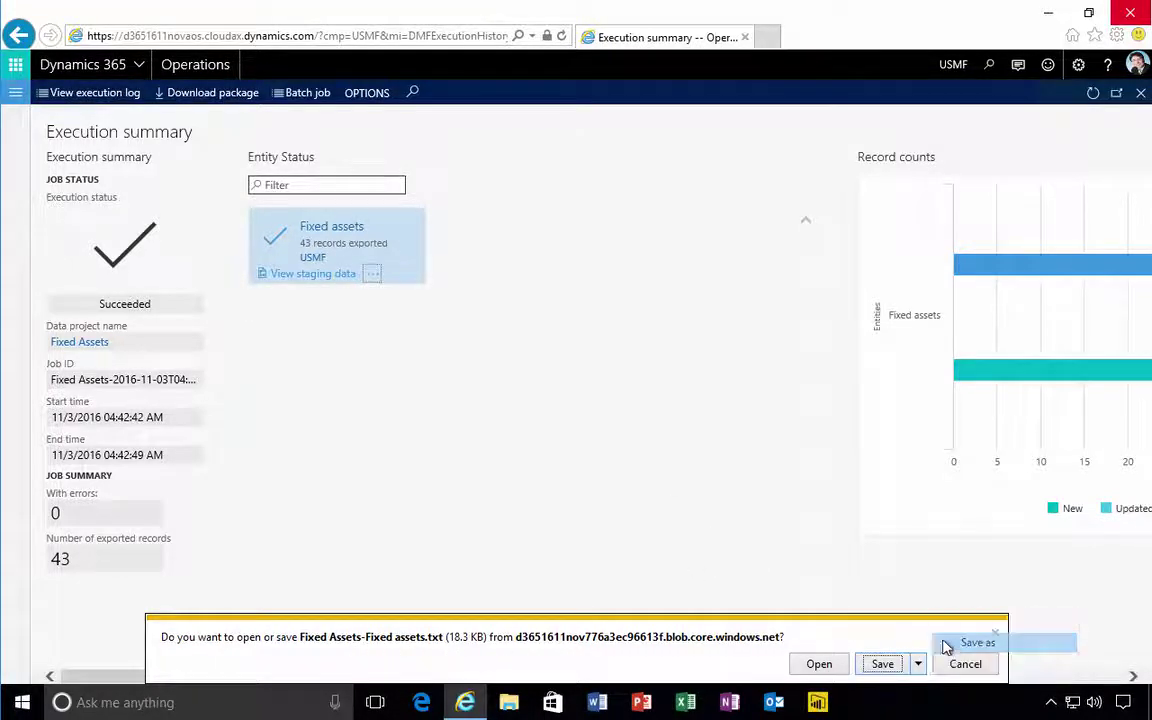
pyautogui.click(946, 645)
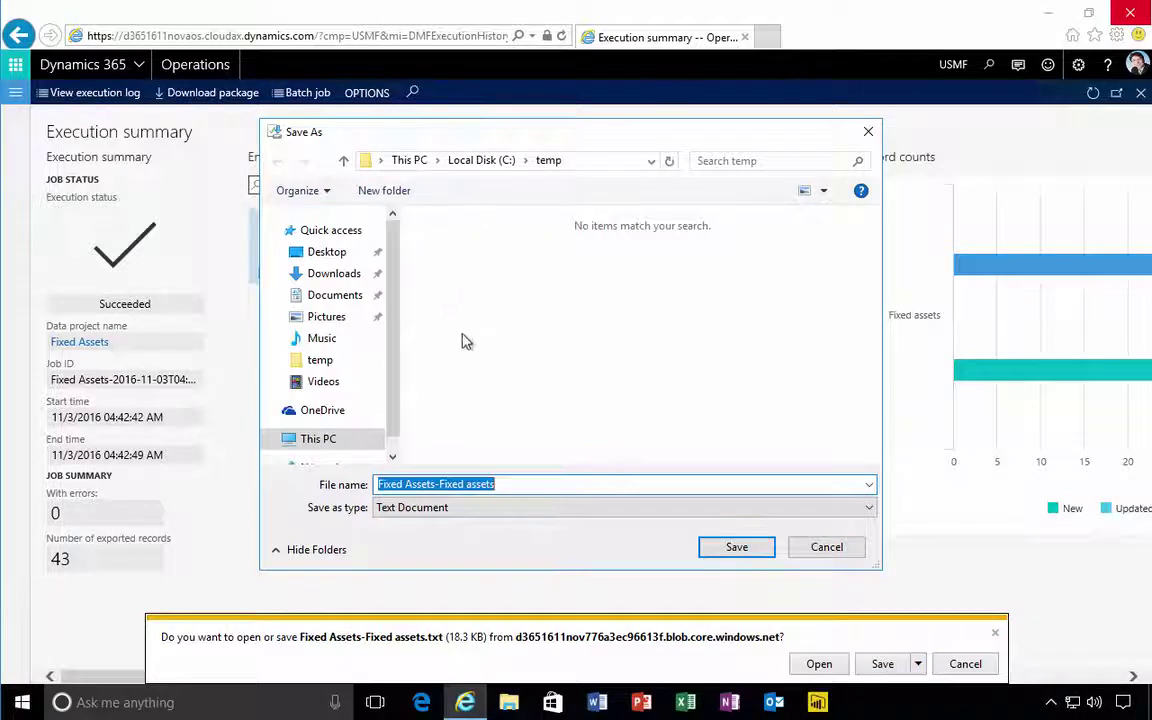
pyautogui.moveTo(393, 419); pyautogui.dragTo(393, 442)
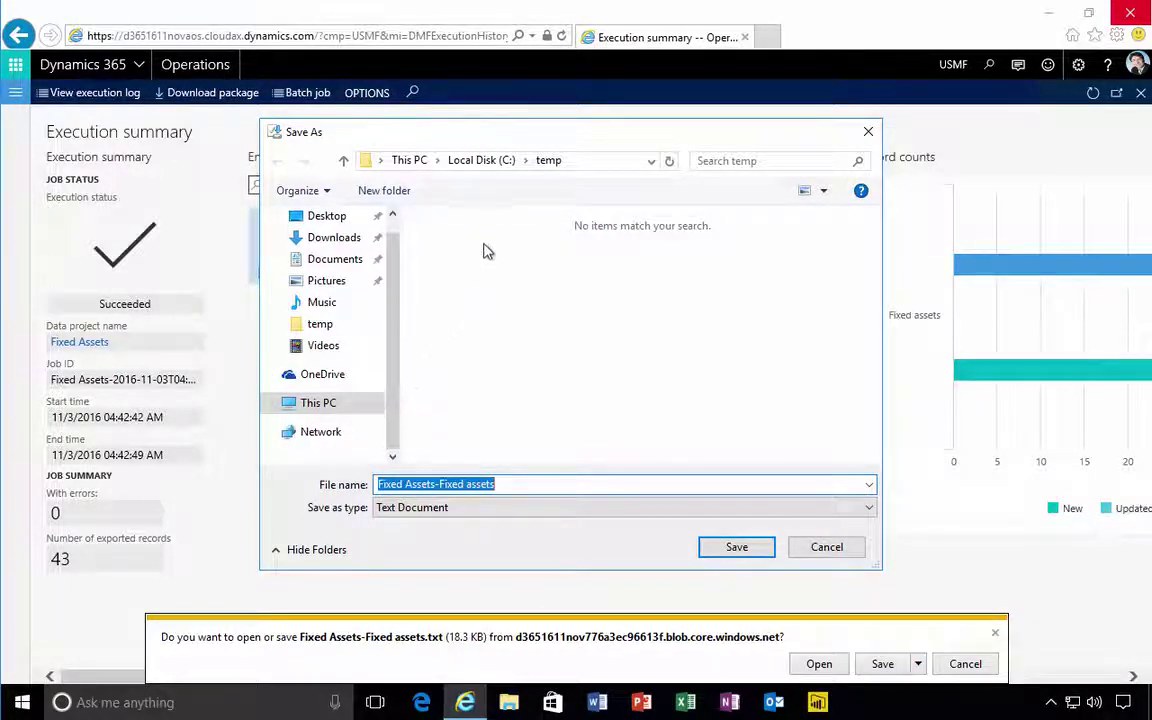
pyautogui.click(736, 546)
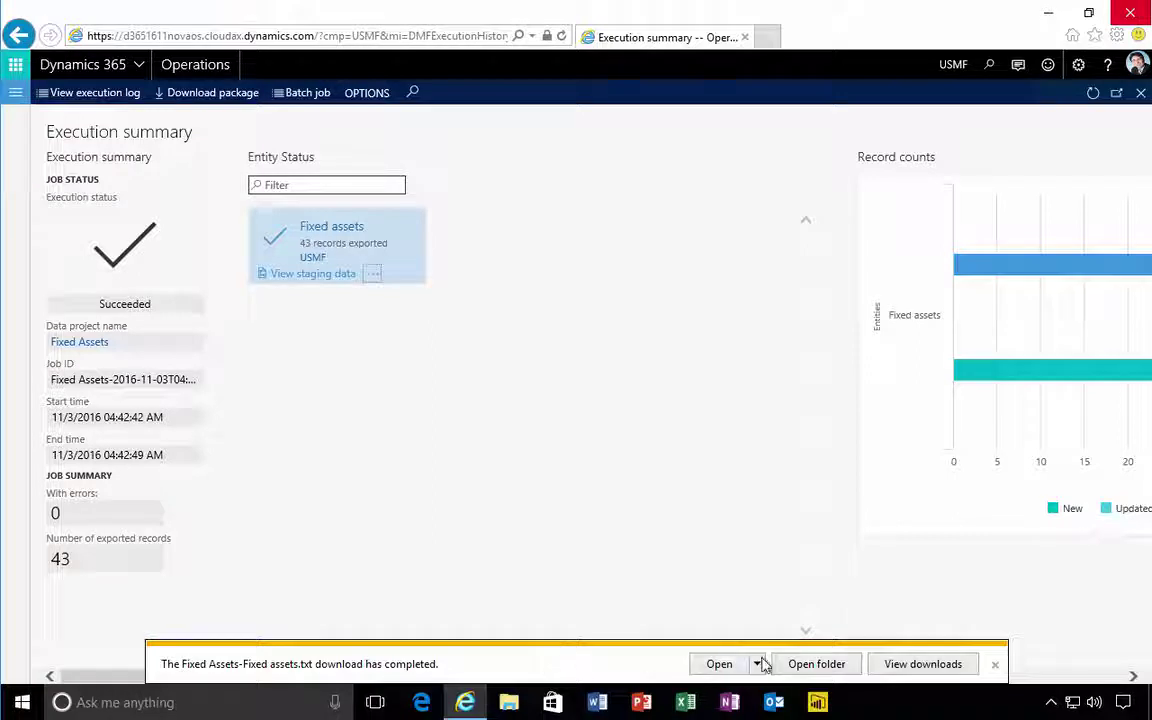
# Step: In File Explorer, open the Fixed Assets-Fixed assets text file from C:\temp in Notepad and examine its header and exported asset records
pyautogui.click(509, 703)
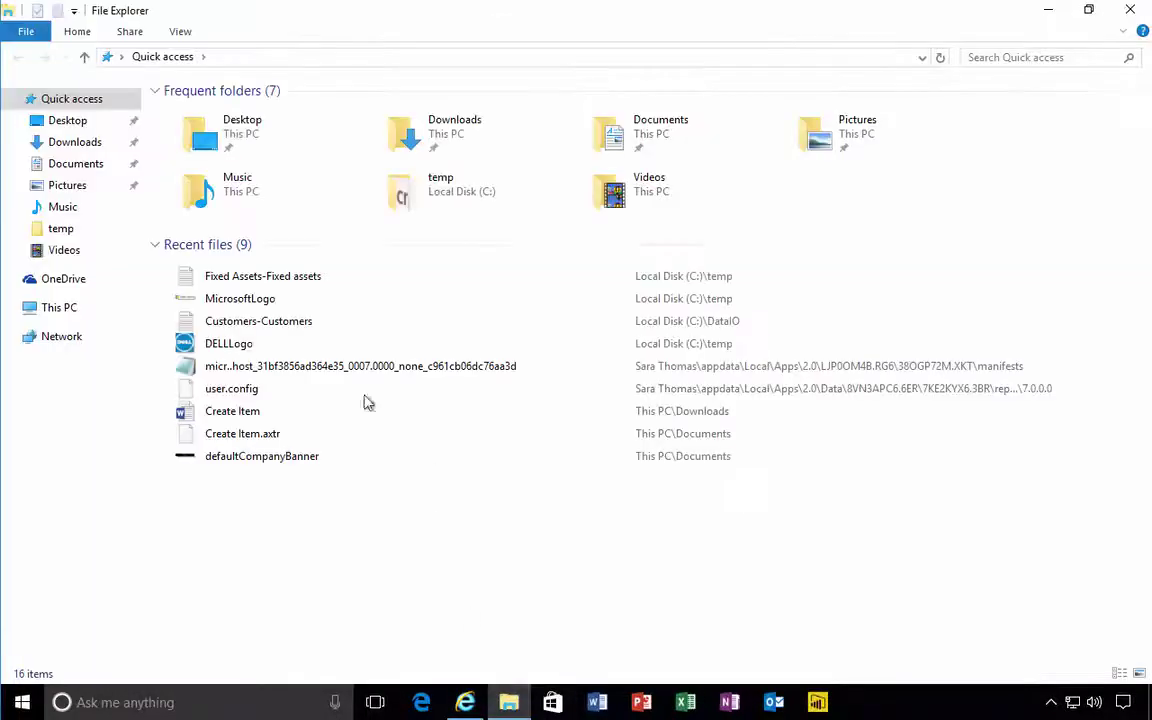
pyautogui.click(80, 312)
pyautogui.doubleClick(222, 255)
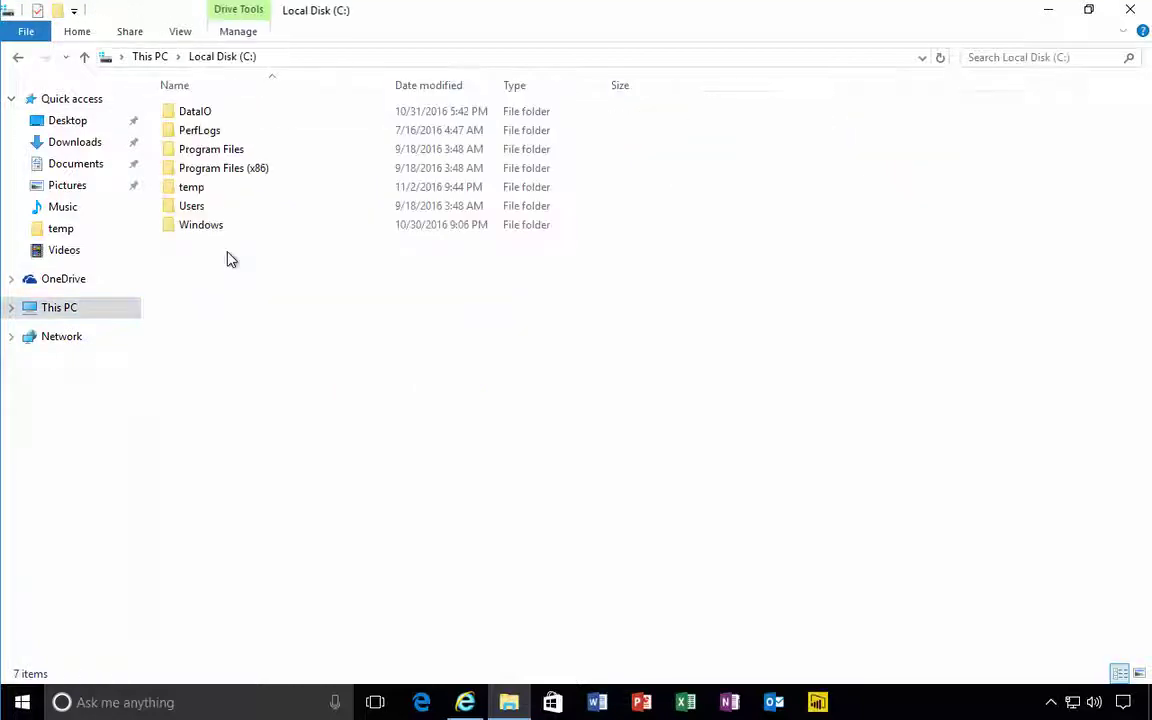
pyautogui.doubleClick(185, 190)
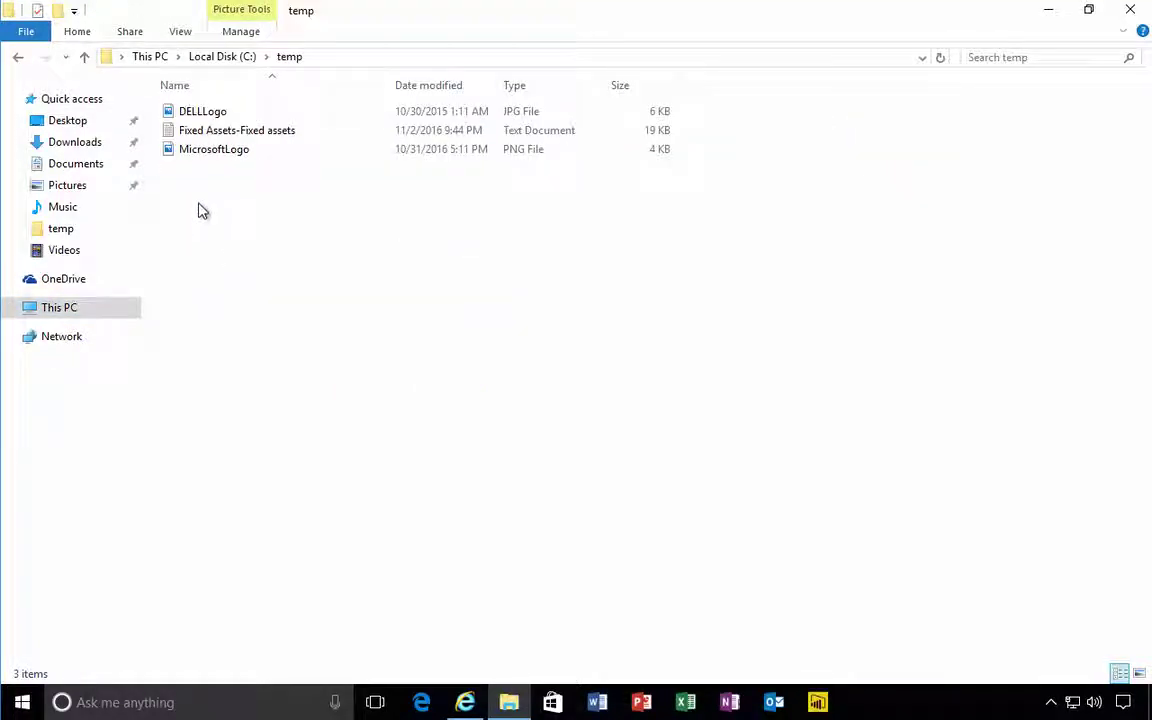
pyautogui.click(218, 137)
pyautogui.doubleClick(218, 137)
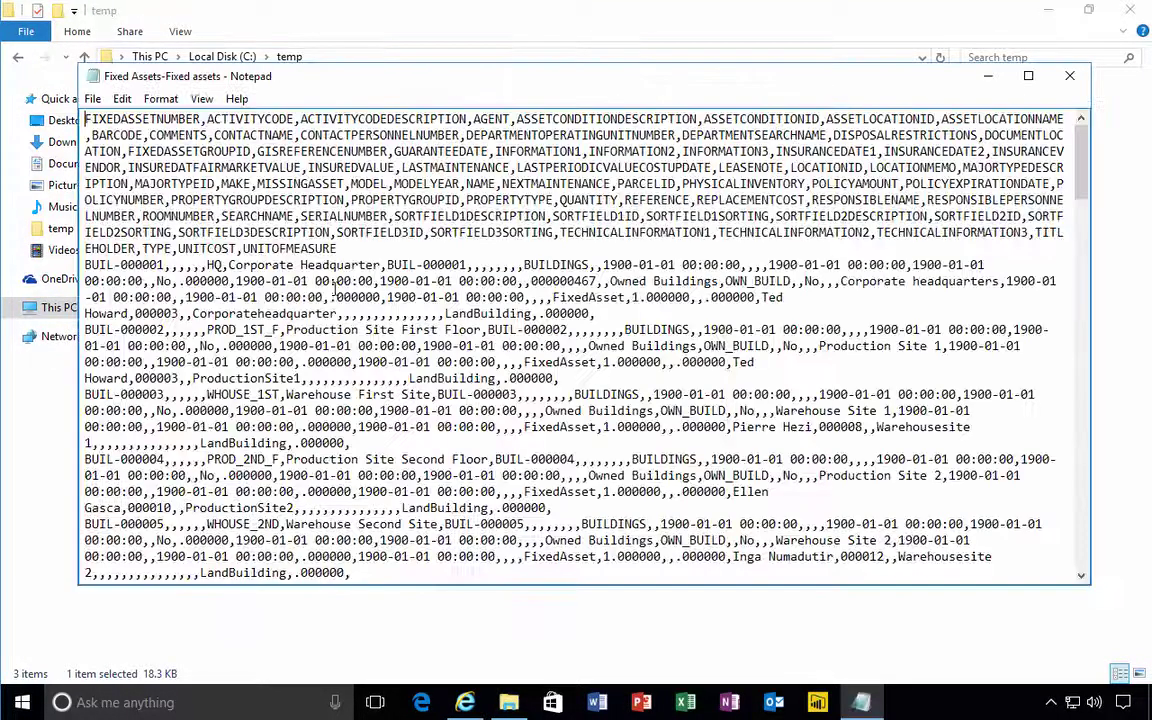
pyautogui.doubleClick(537, 84)
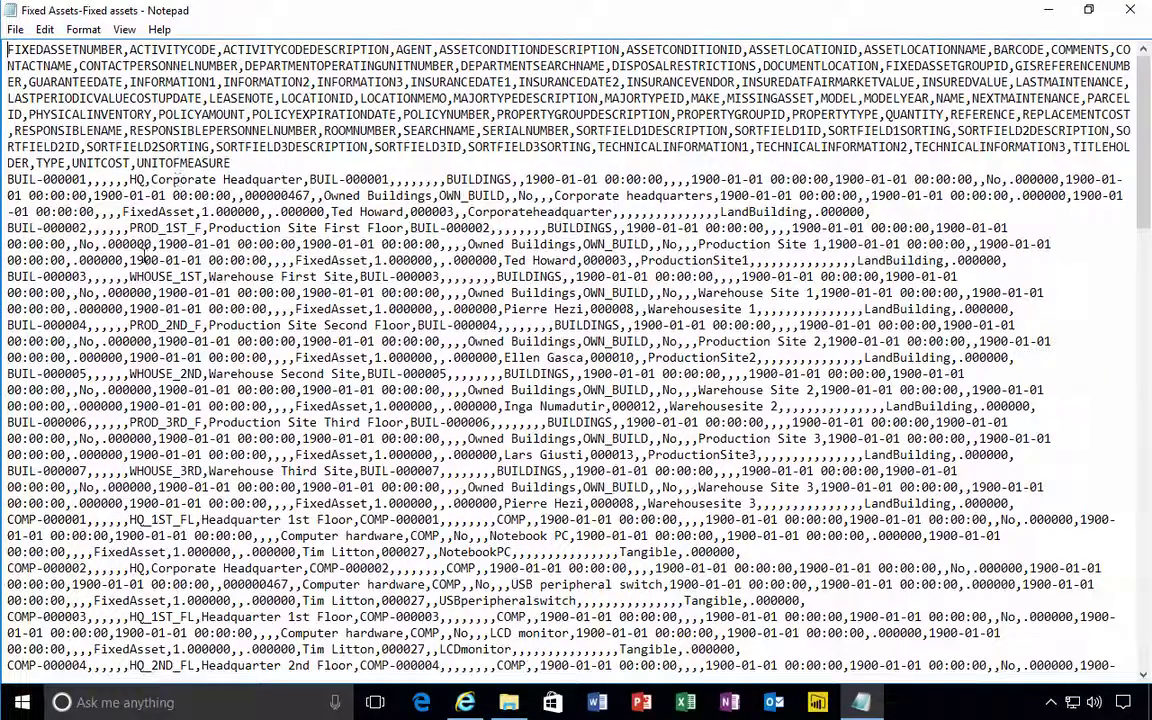
pyautogui.moveTo(15, 162); pyautogui.dragTo(358, 487)
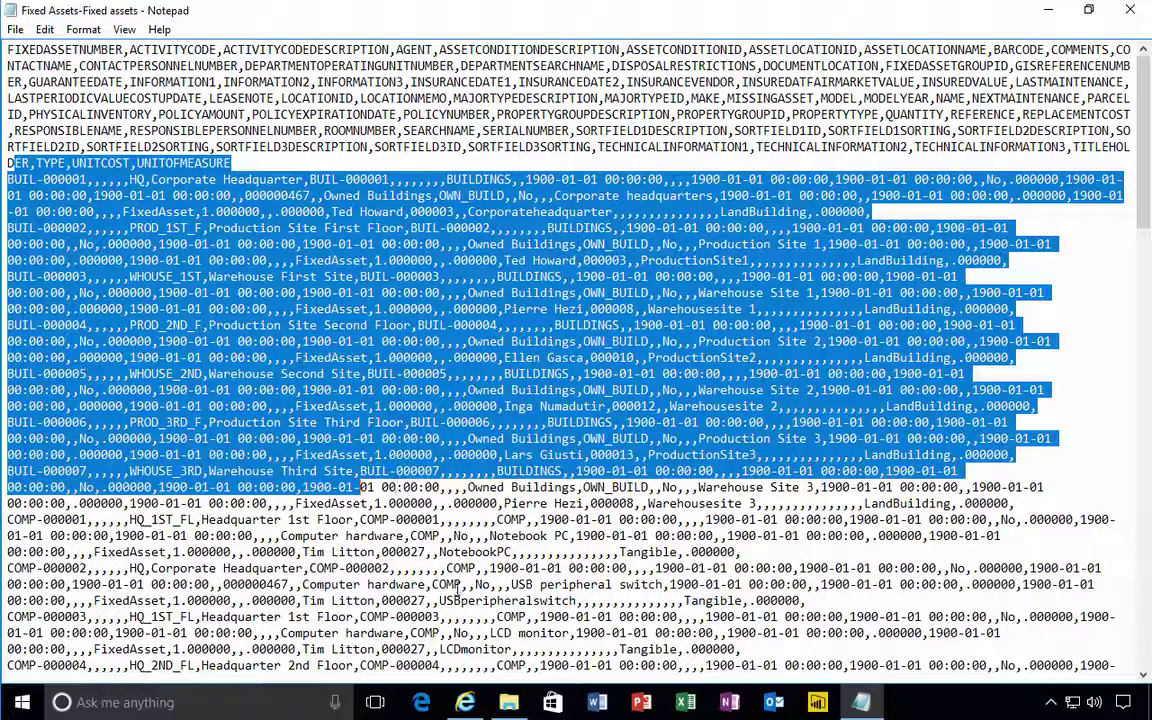
# Step: Back in Internet Explorer, dismiss the download notice and review the Fixed assets export's execution log and Infolog, closing the log when done
pyautogui.click(465, 702)
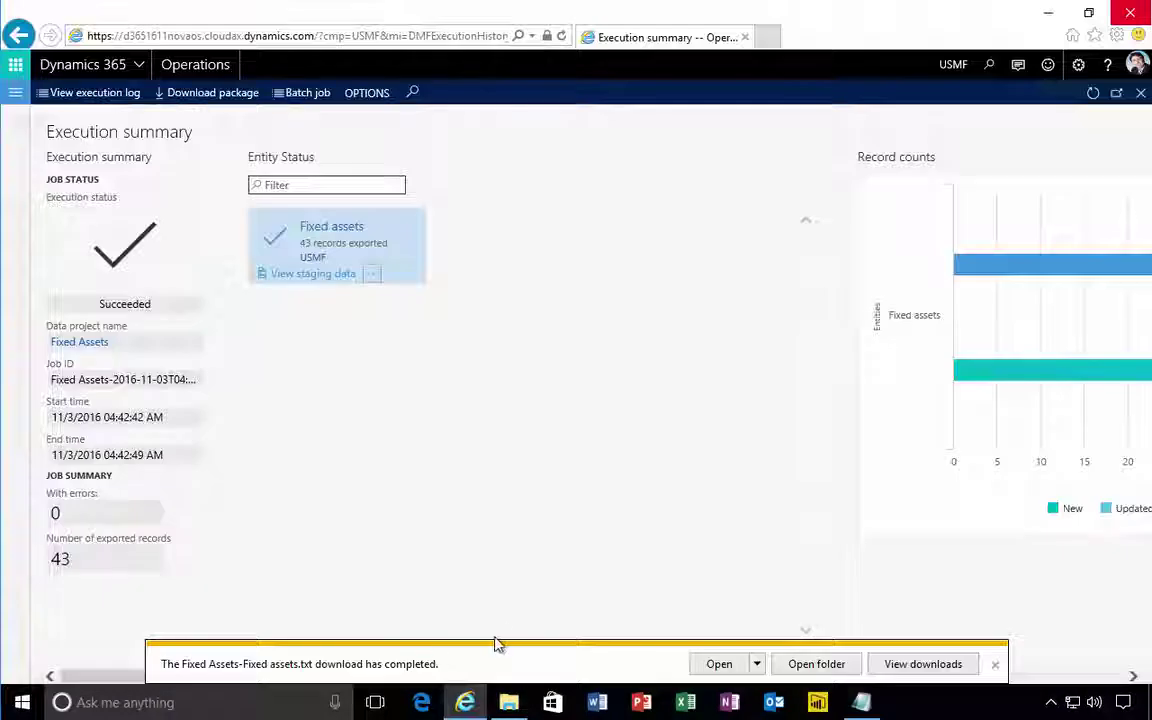
pyautogui.click(995, 667)
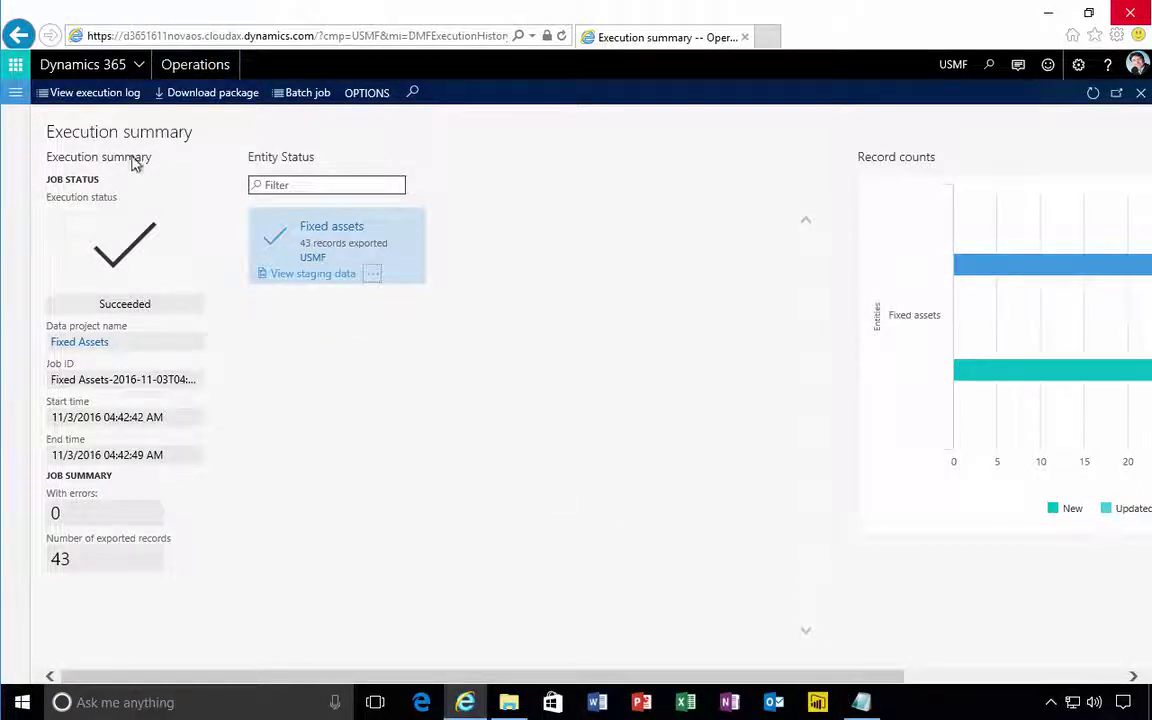
pyautogui.click(79, 100)
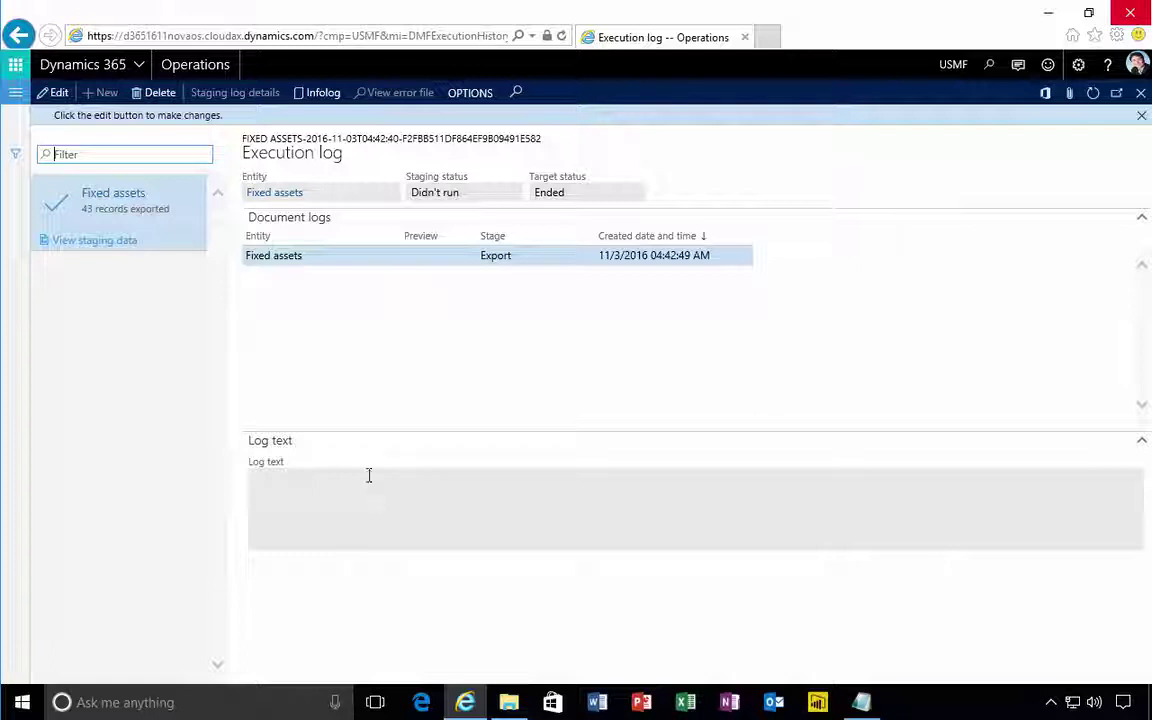
pyautogui.click(324, 98)
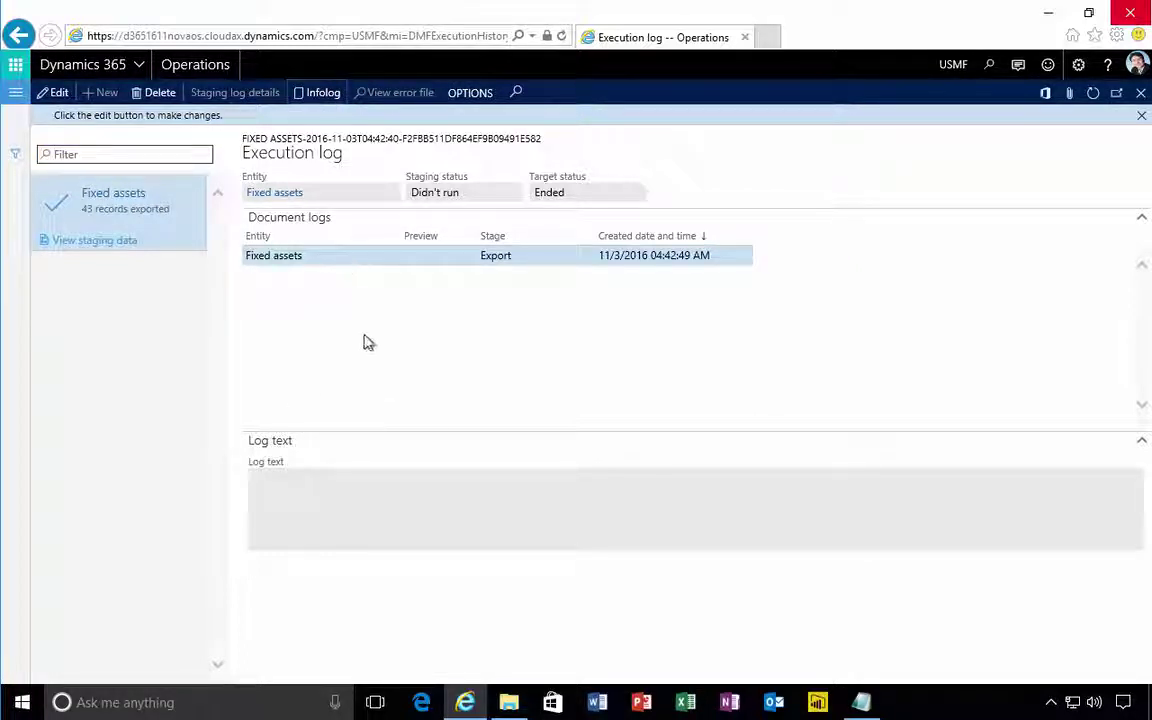
pyautogui.moveTo(861, 702)
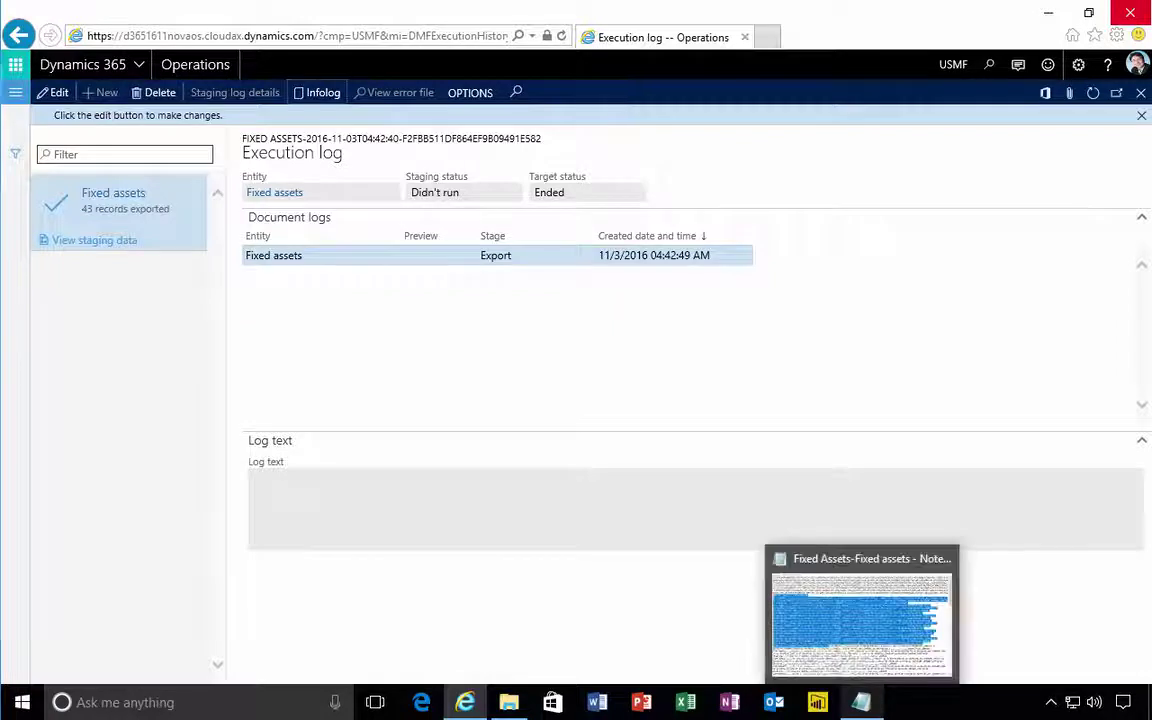
pyautogui.click(1141, 115)
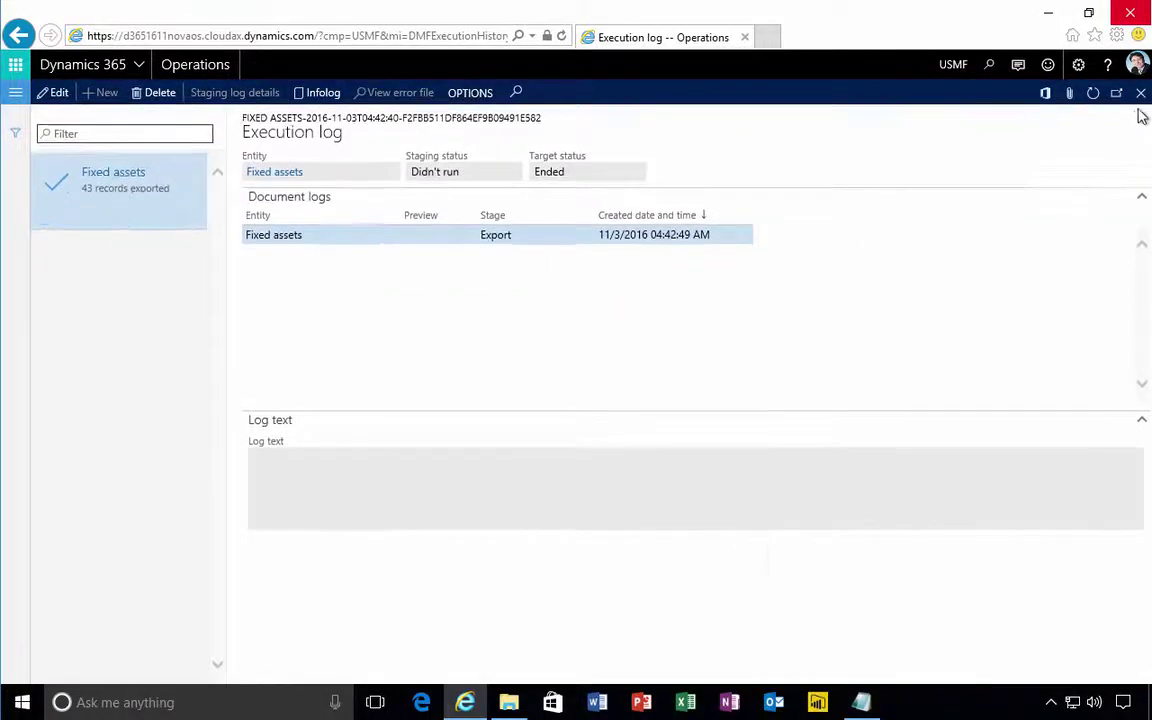
pyautogui.click(1141, 94)
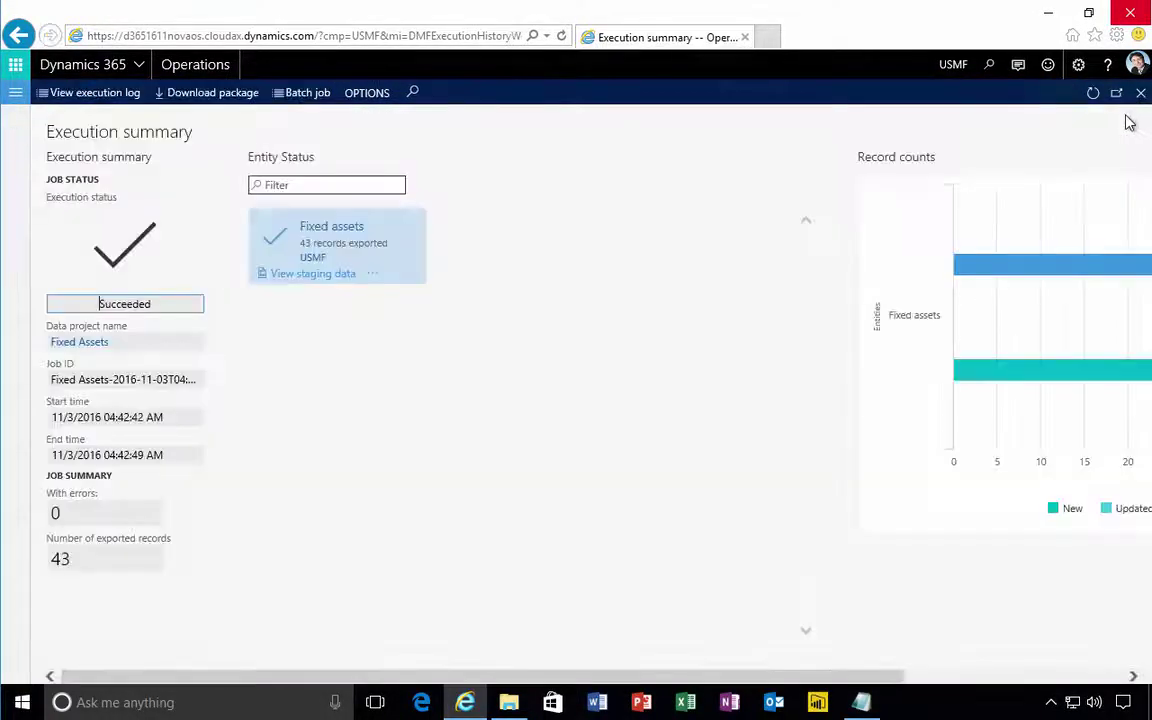
# Step: Return to the Data management workspace and open a rerun of the Fixed Assets project, deleting the new job instead of exporting it
pyautogui.click(1141, 93)
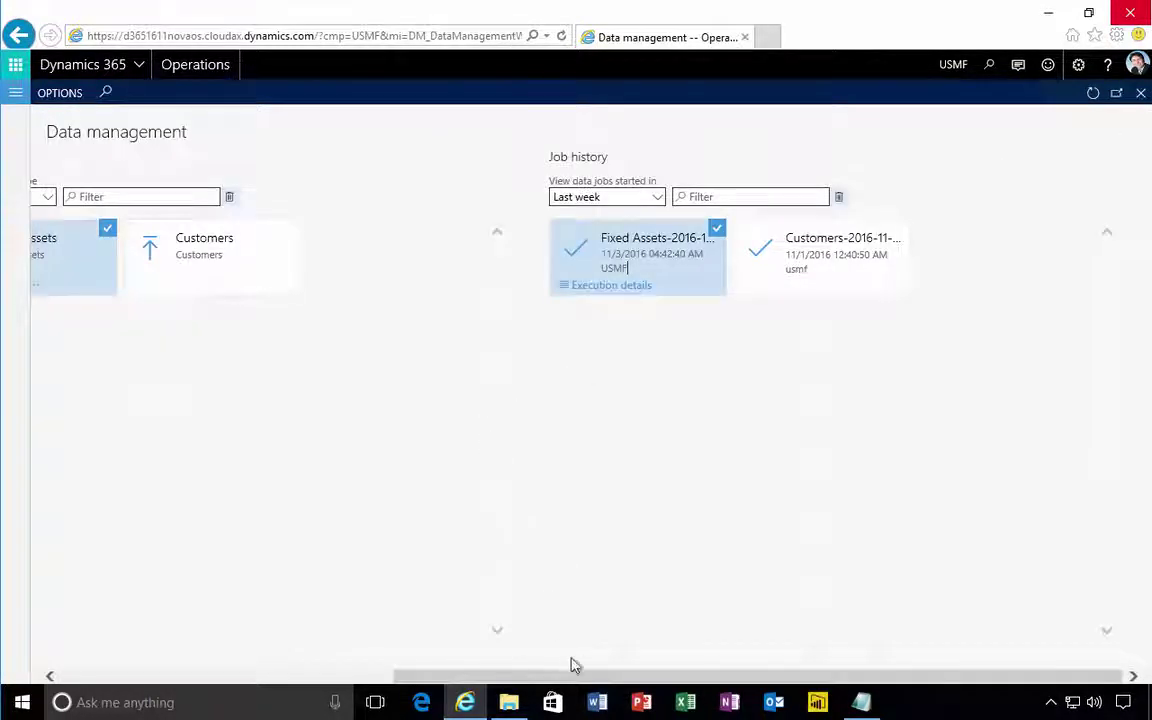
pyautogui.hscroll(-5, 576, 678)
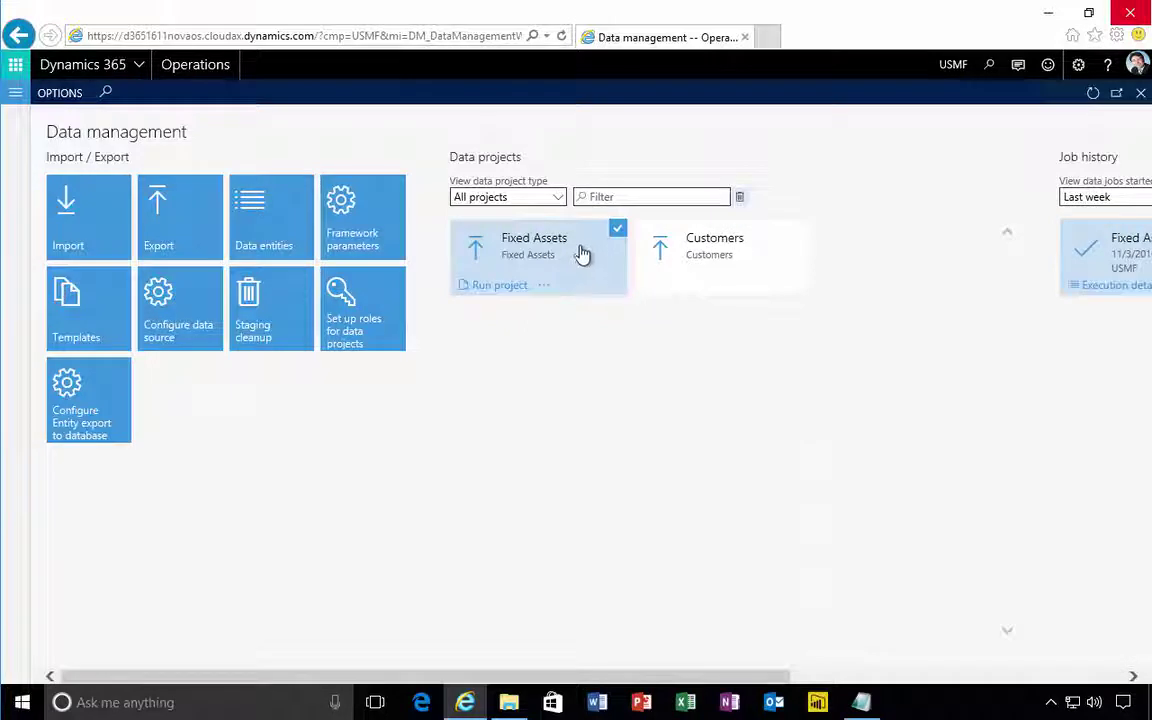
pyautogui.click(510, 287)
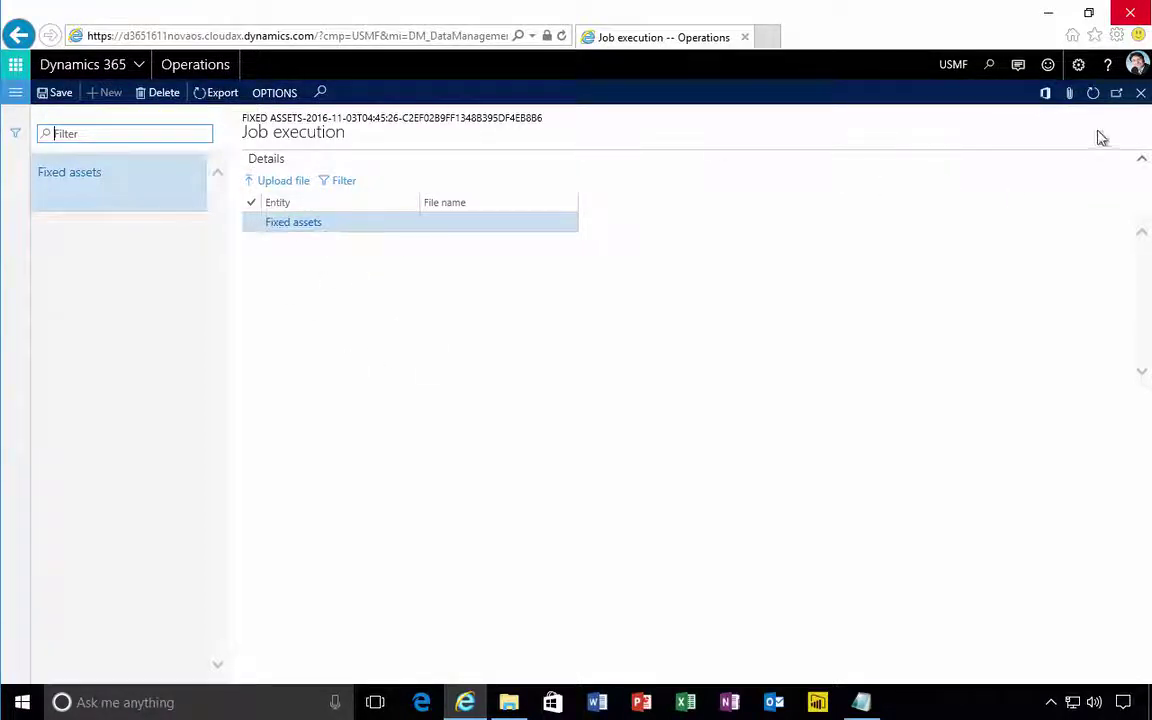
pyautogui.click(1140, 93)
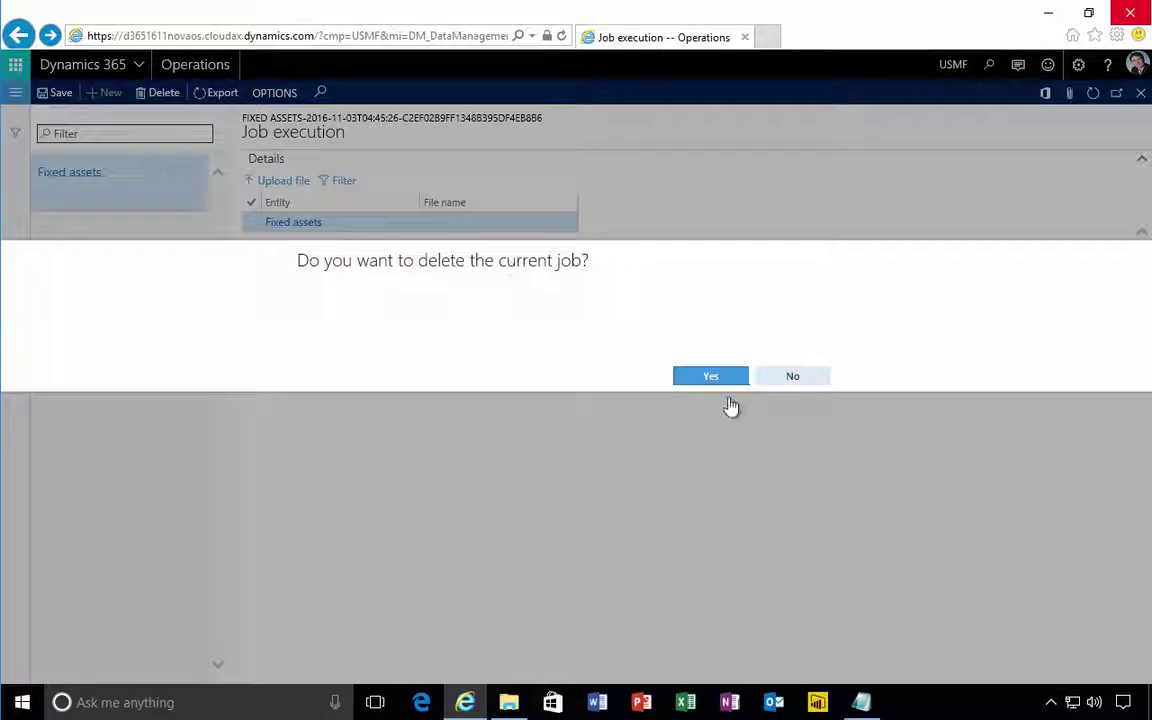
pyautogui.press('Return')
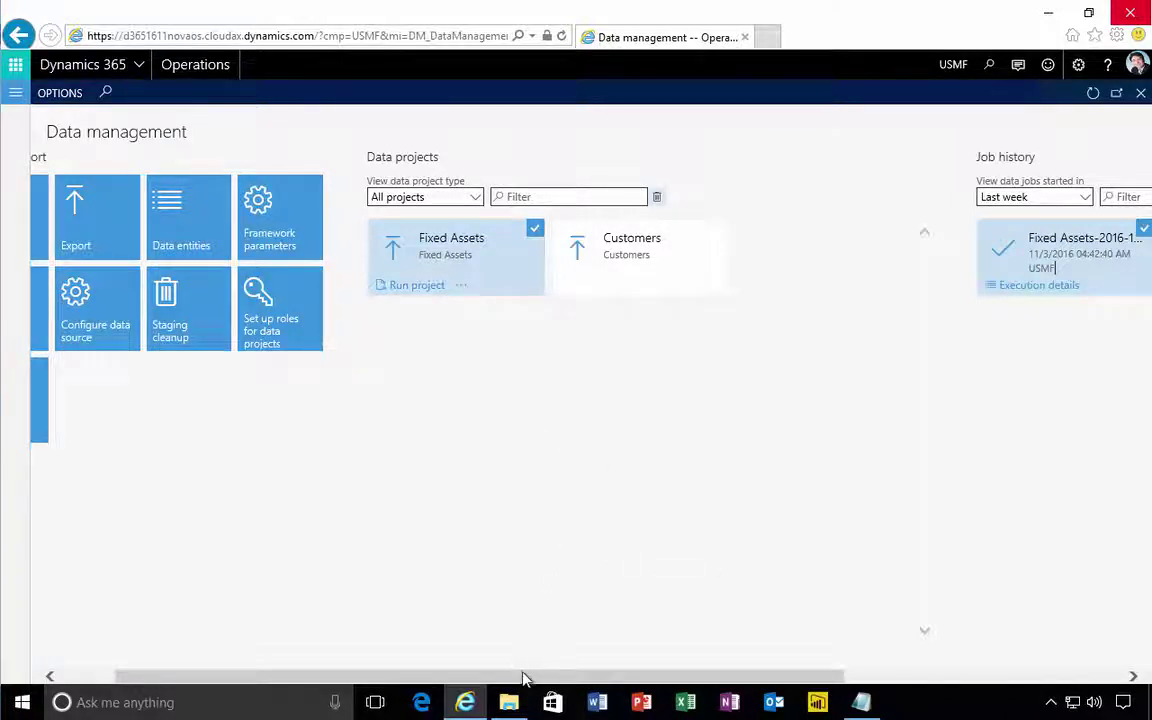
# Step: Leave the Data management workspace for the Operations home page
pyautogui.hscroll(-2, 335, 641)
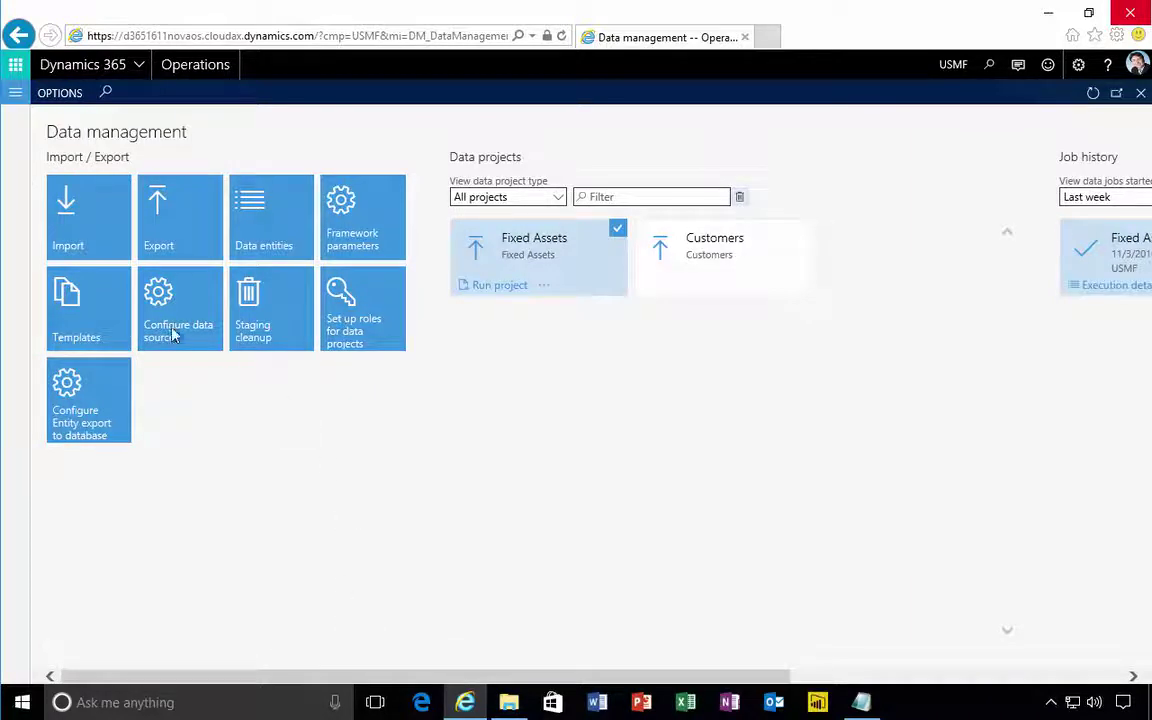
pyautogui.click(176, 72)
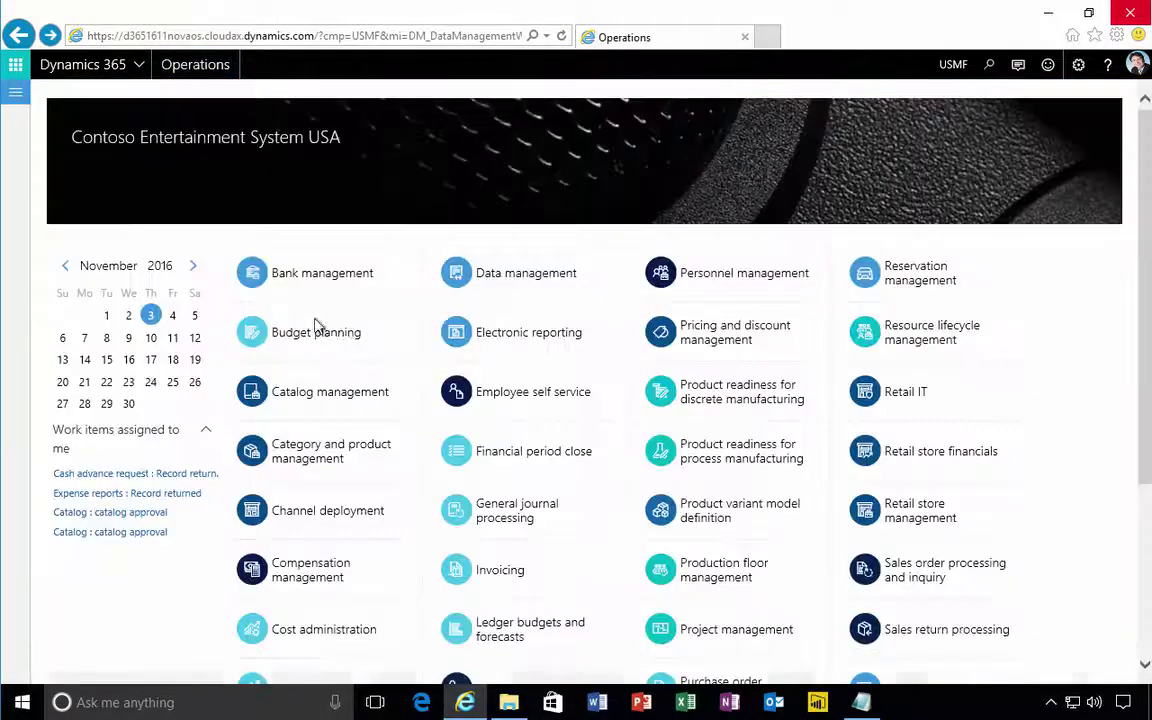